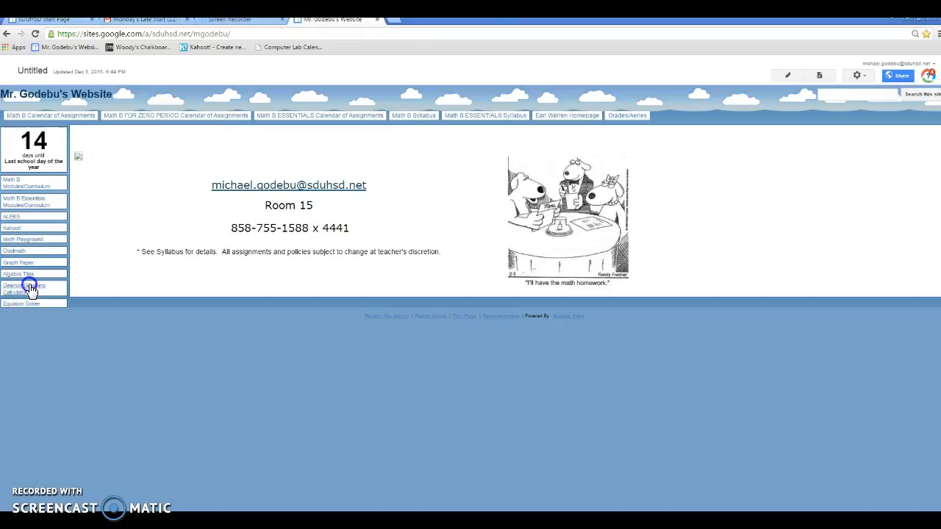
Open the Desmos Graphing Calculator link from the class website
left_click(29, 289)
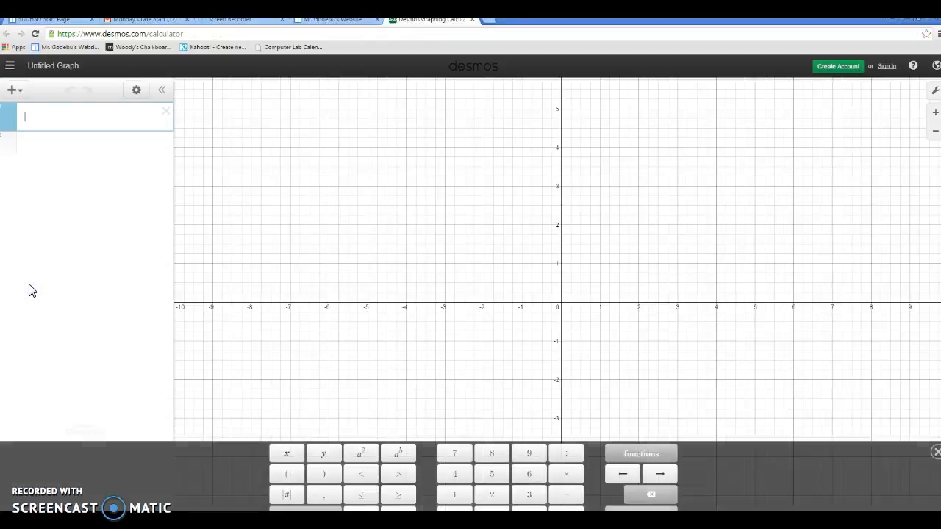
left_click(838, 69)
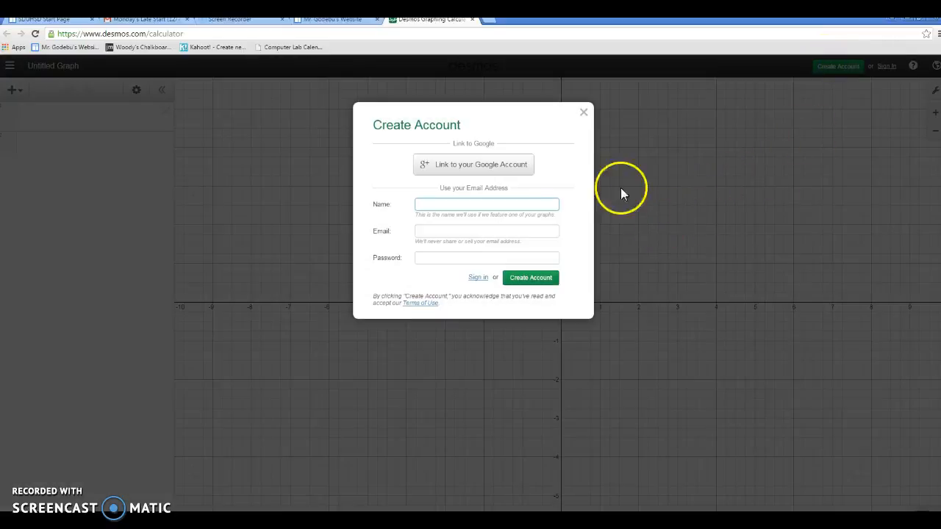
left_click(466, 168)
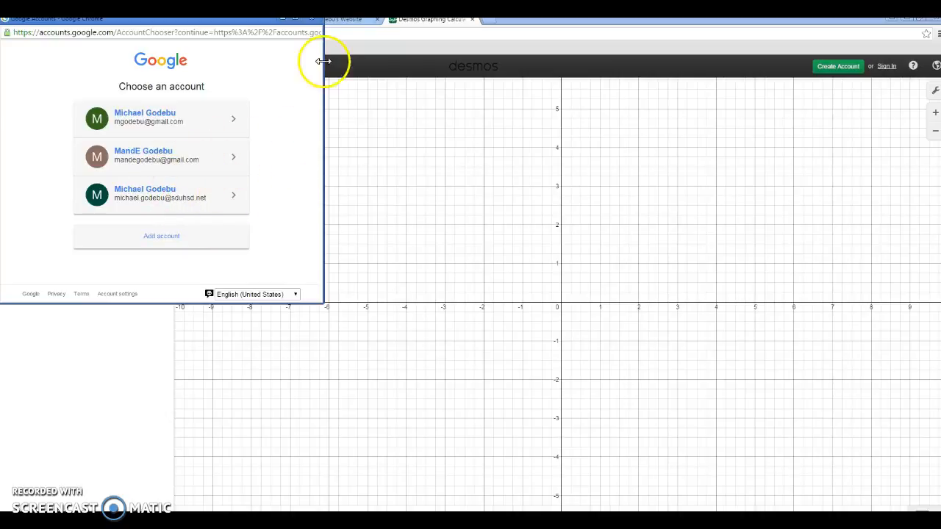
left_click(313, 21)
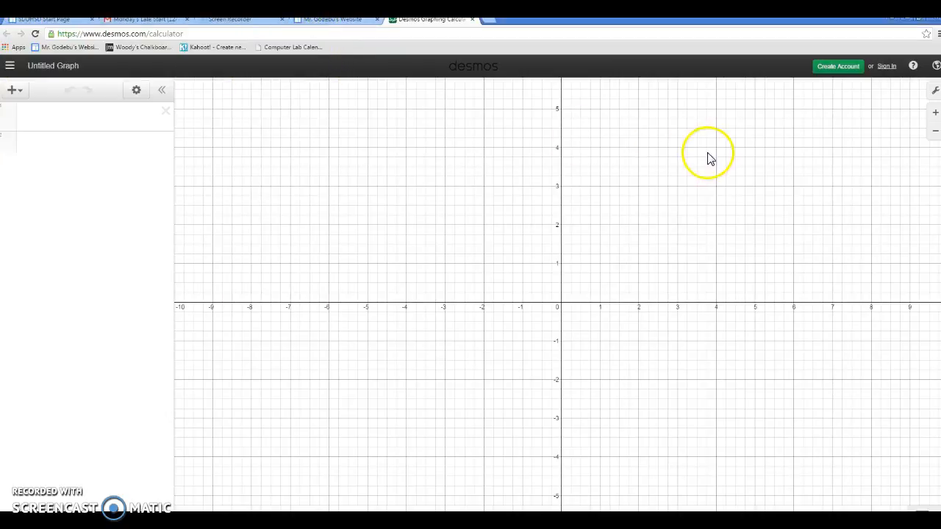
left_click(825, 67)
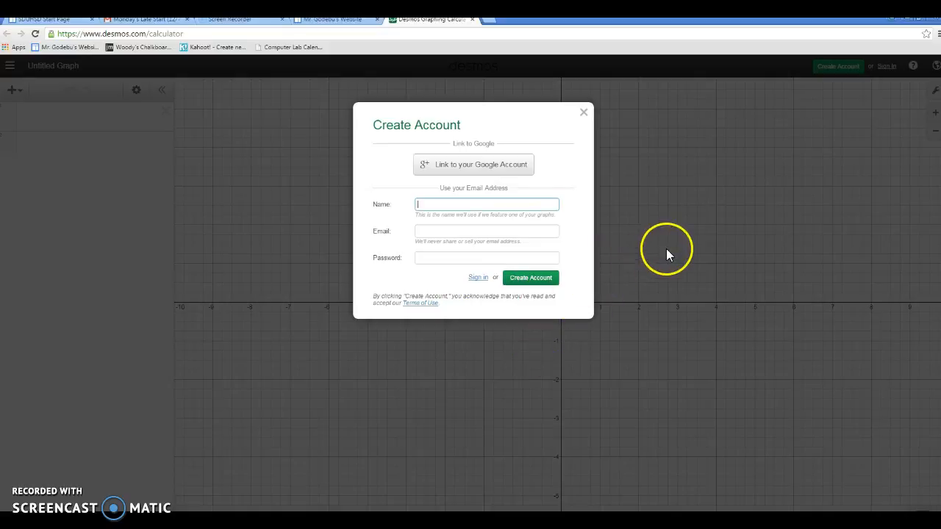
left_click(584, 111)
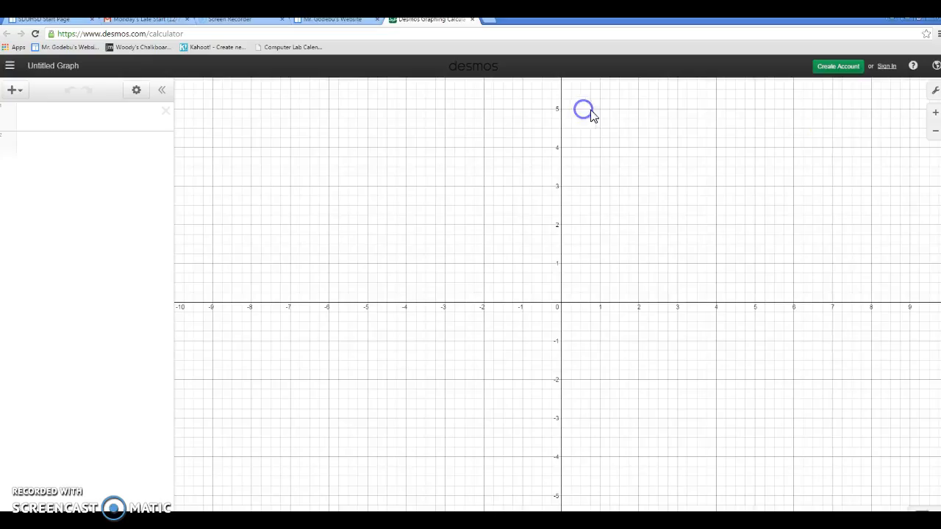
Sign in to Desmos with the teacher's school Google account and check the account details
left_click(887, 67)
left_click(489, 170)
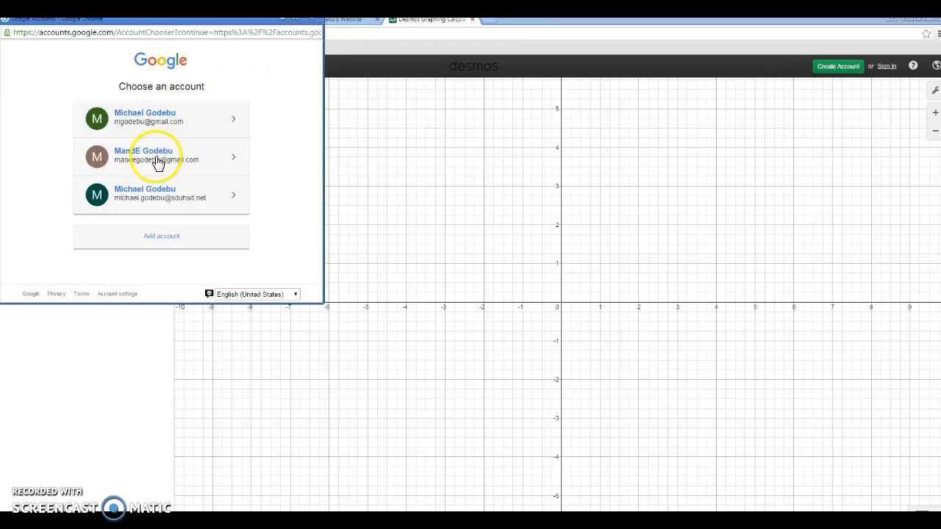
left_click(169, 194)
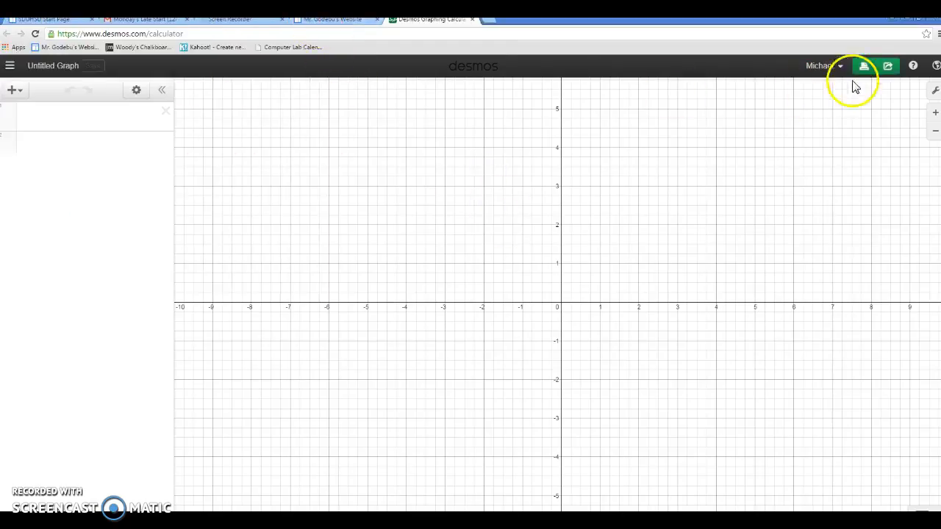
left_click(841, 68)
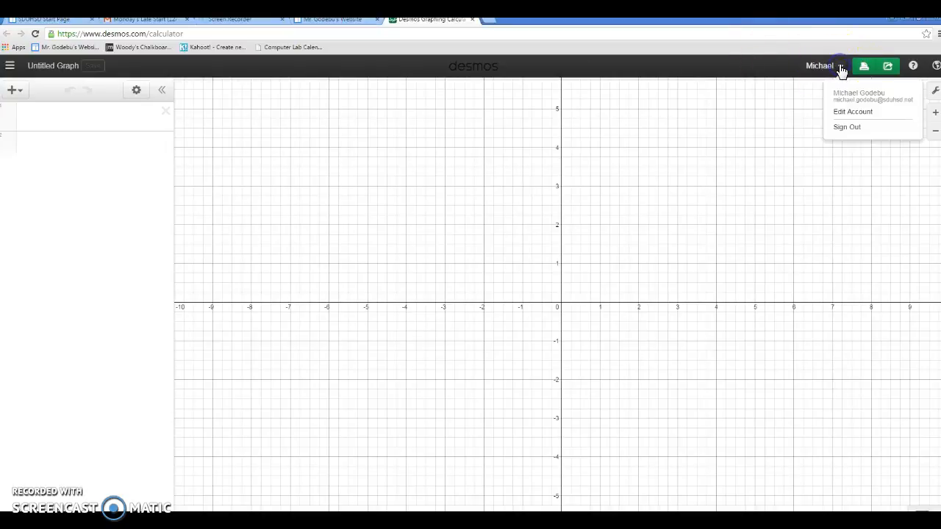
left_click(764, 70)
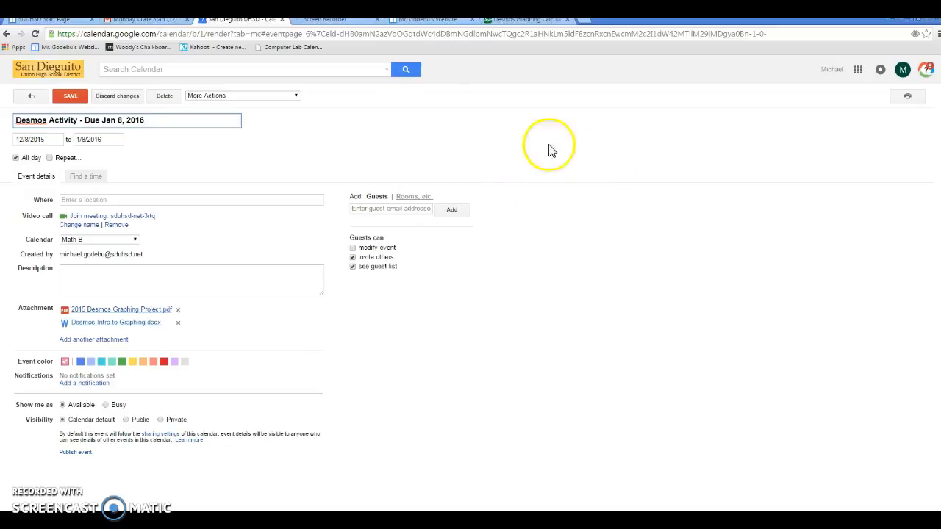
Review the instructions and grading rubric in the calendar event's attached 2015 Desmos Graphing Project.pdf, and close the file
left_click(128, 311)
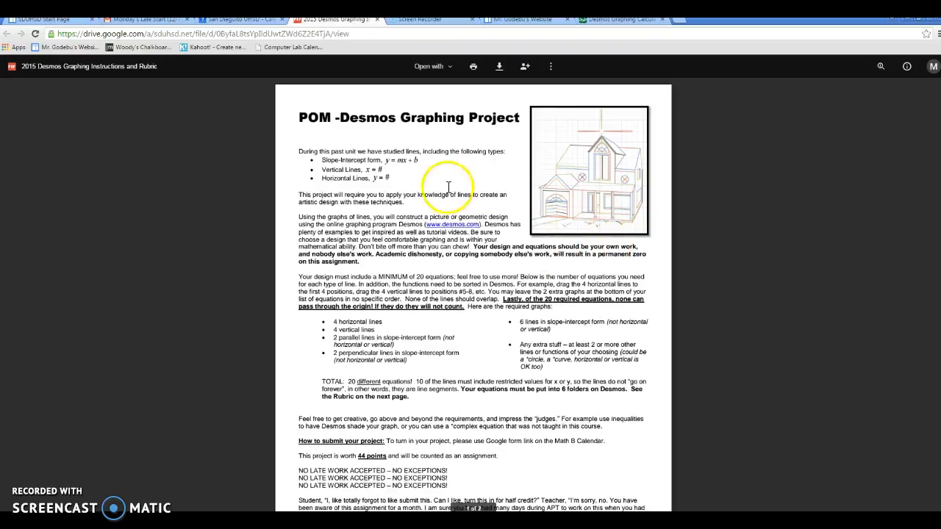
scroll(461, 343, "down", 1)
scroll(461, 342, "down", 8)
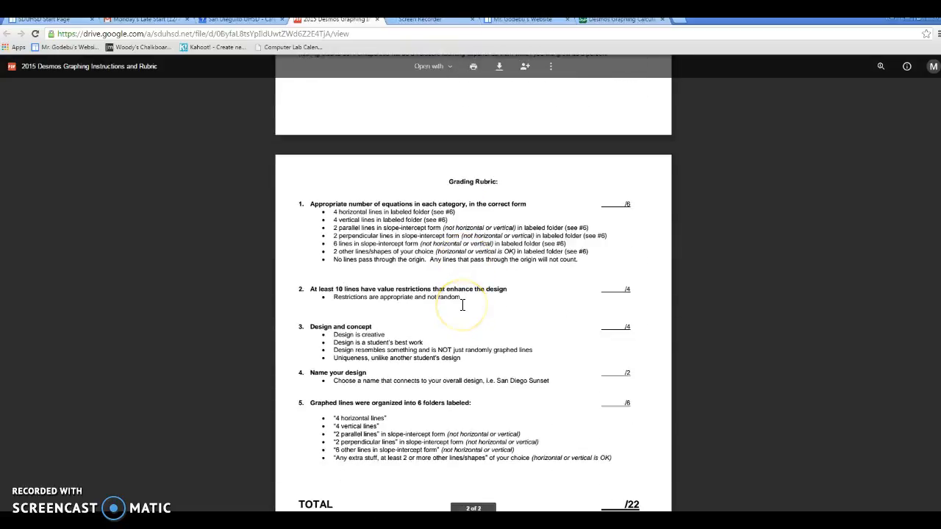
scroll(463, 305, "down", 2)
scroll(462, 305, "up", 12)
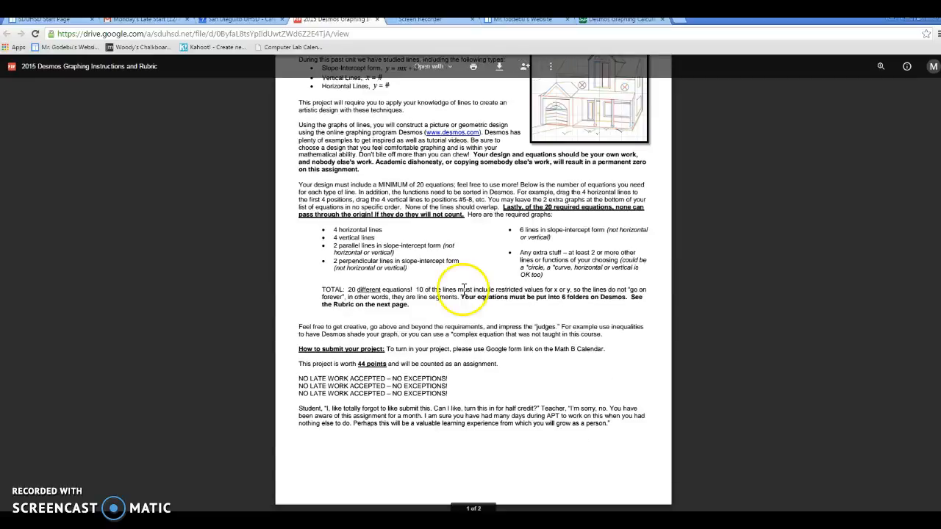
left_click(376, 20)
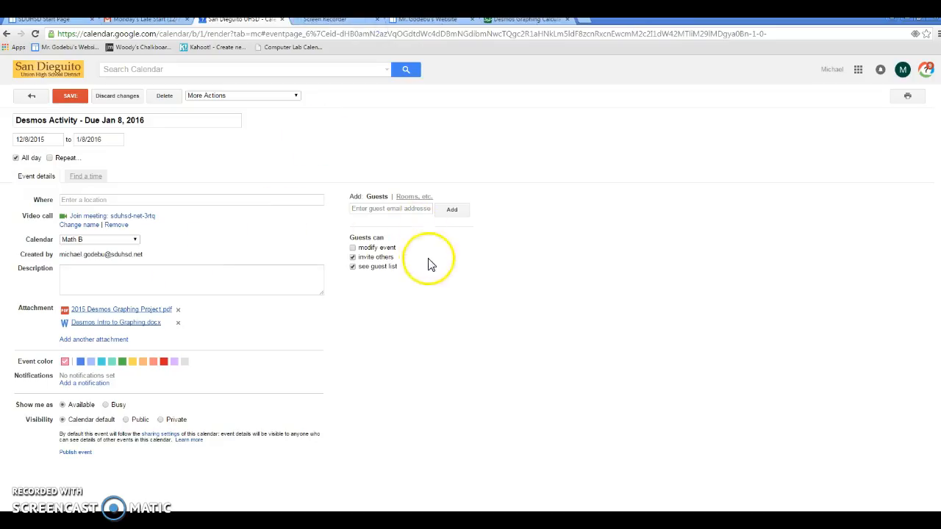
Open the attached Desmos Intro to Graphing.docx and graph its first line, y = 2x + 1, in the Desmos calculator
left_click(107, 323)
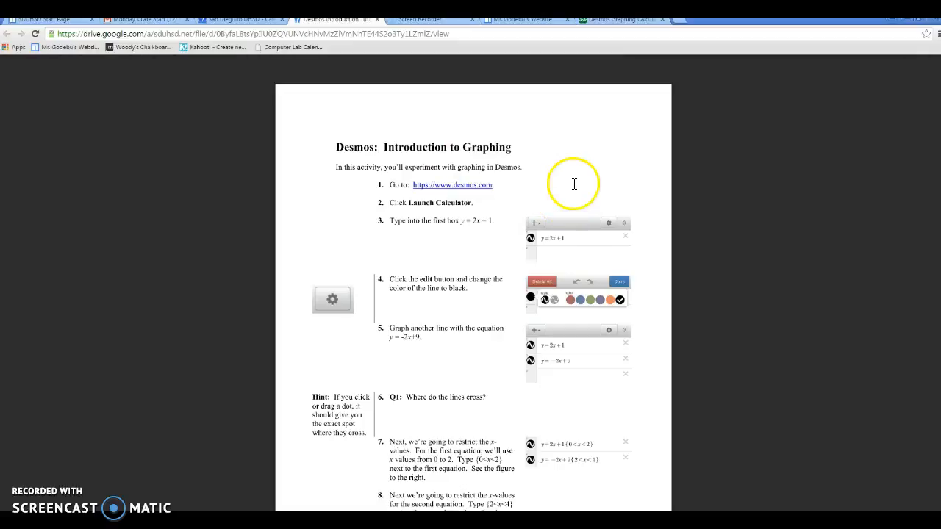
scroll(452, 174, "down", 1)
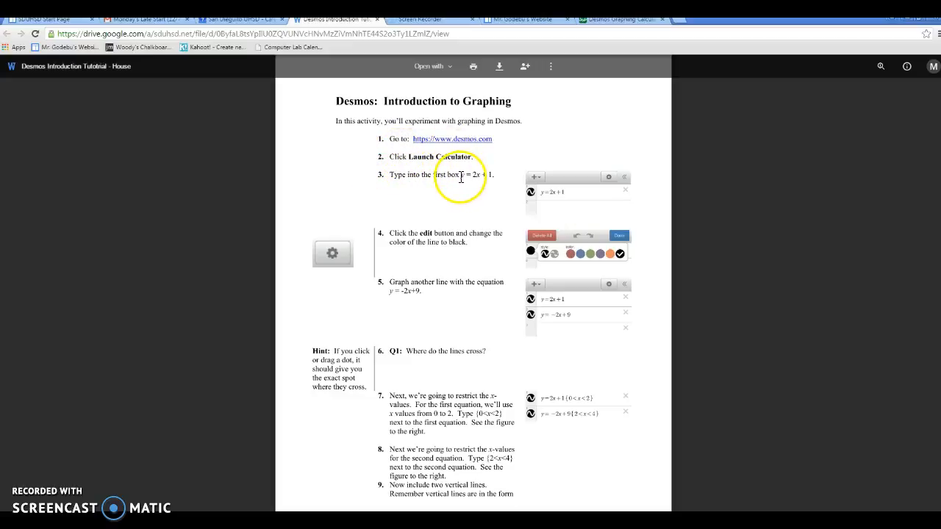
left_click(640, 24)
left_click(120, 125)
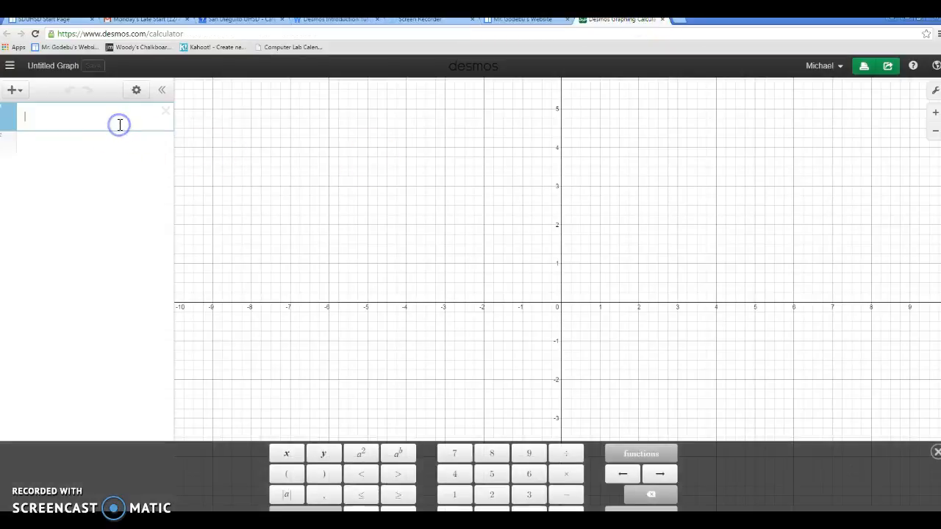
type("y = 2x + 21")
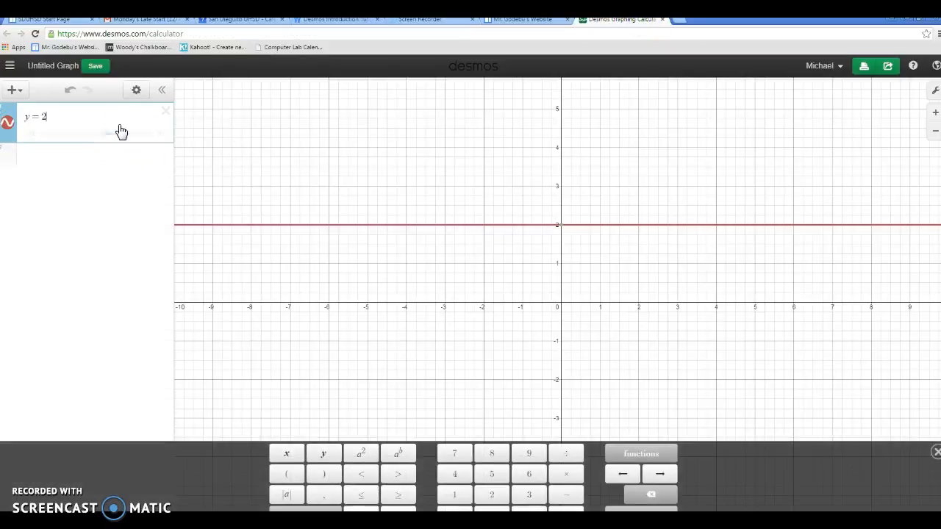
key("BackSpace")
key("BackSpace")
type("1")
mouse_move(564, 272)
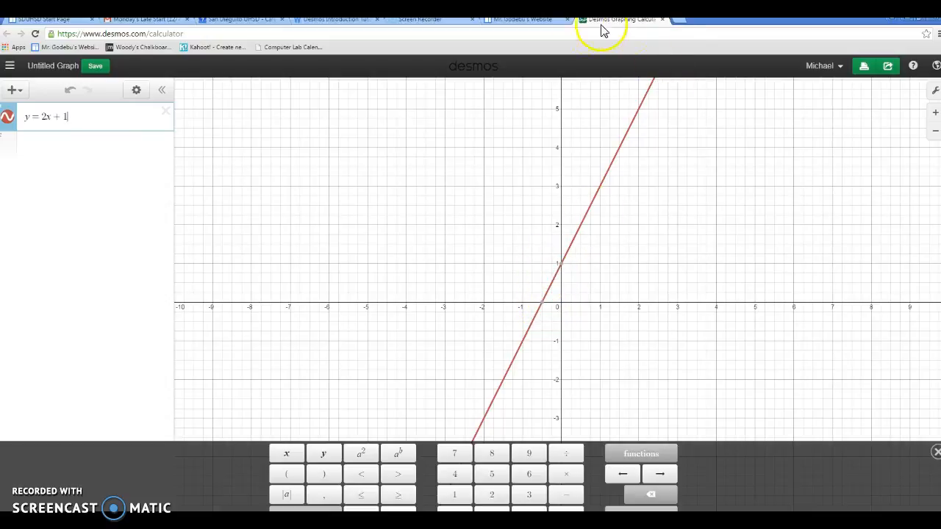
Following the tutorial's fourth instruction, change the color of the y = 2x + 1 line to black
left_click(350, 20)
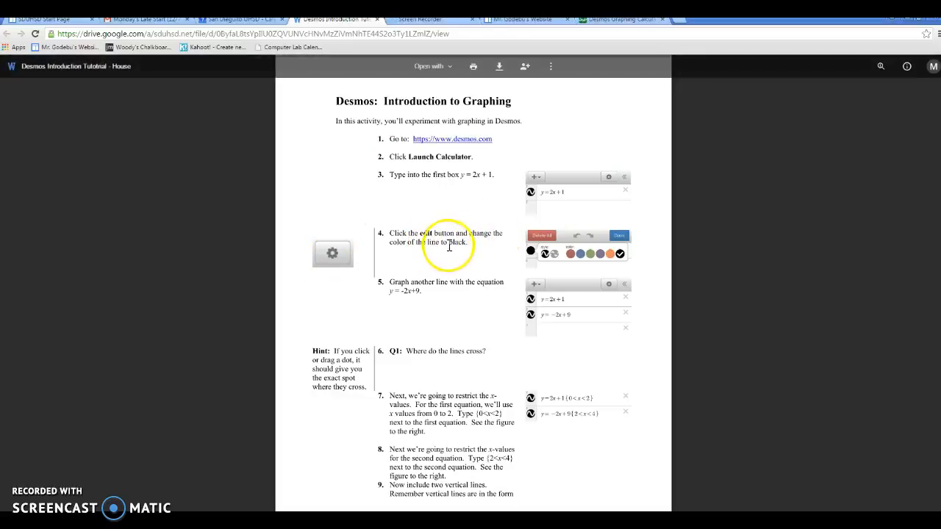
left_click(621, 20)
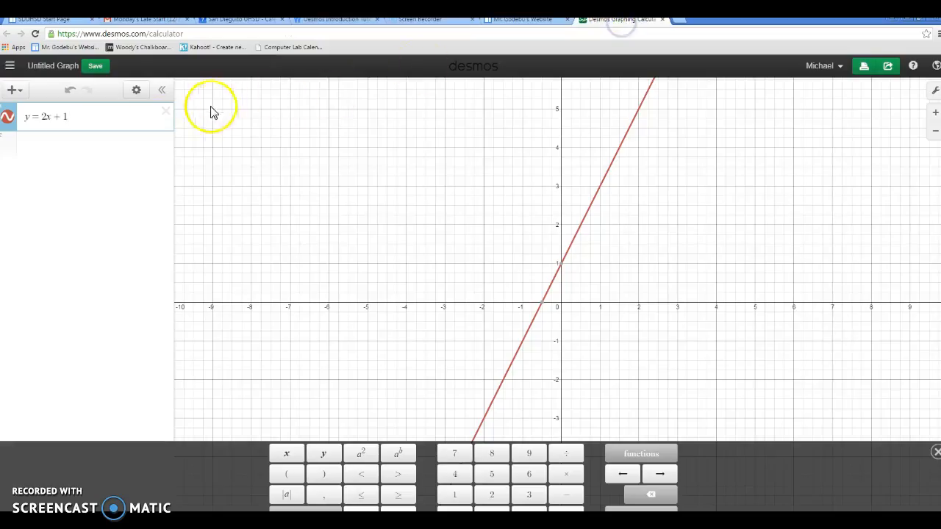
left_click(137, 89)
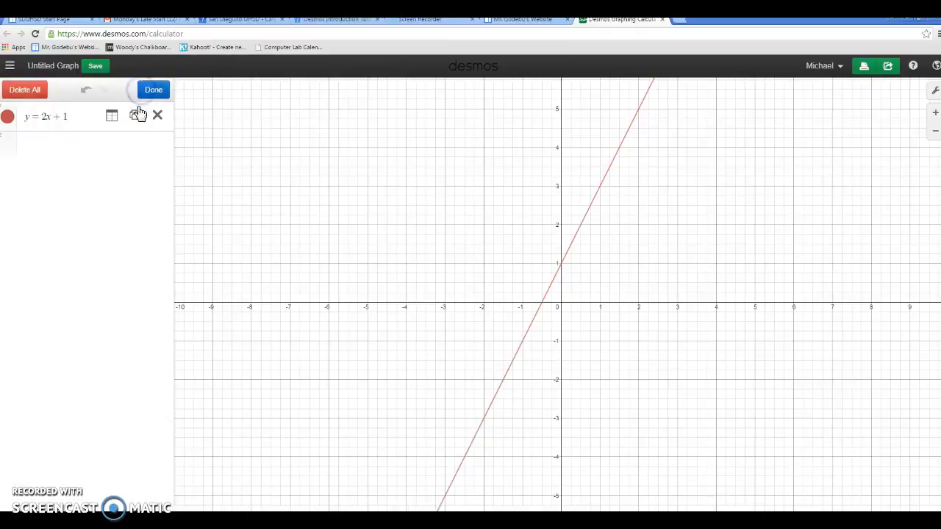
left_click(9, 122)
left_click(143, 119)
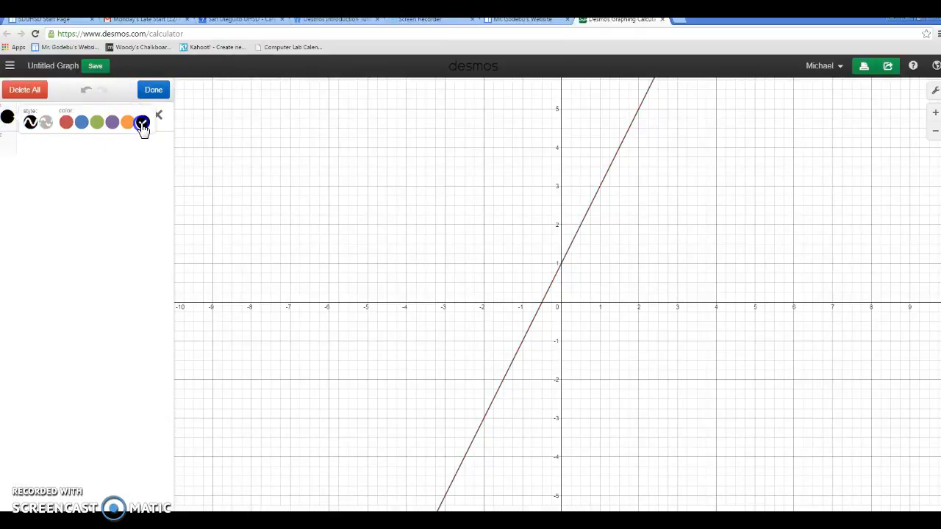
left_click(158, 94)
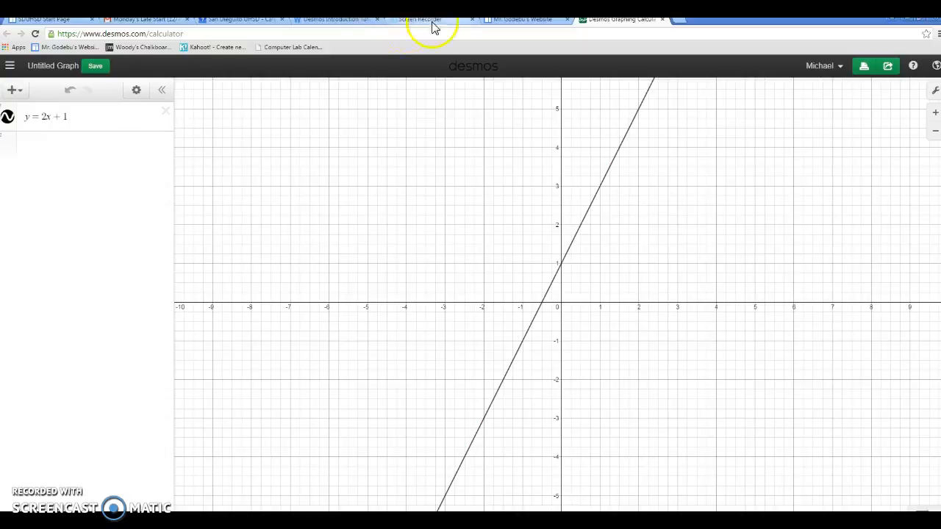
Graph the tutorial's second line, y = -2x + 9, as a new expression in Desmos
left_click(335, 20)
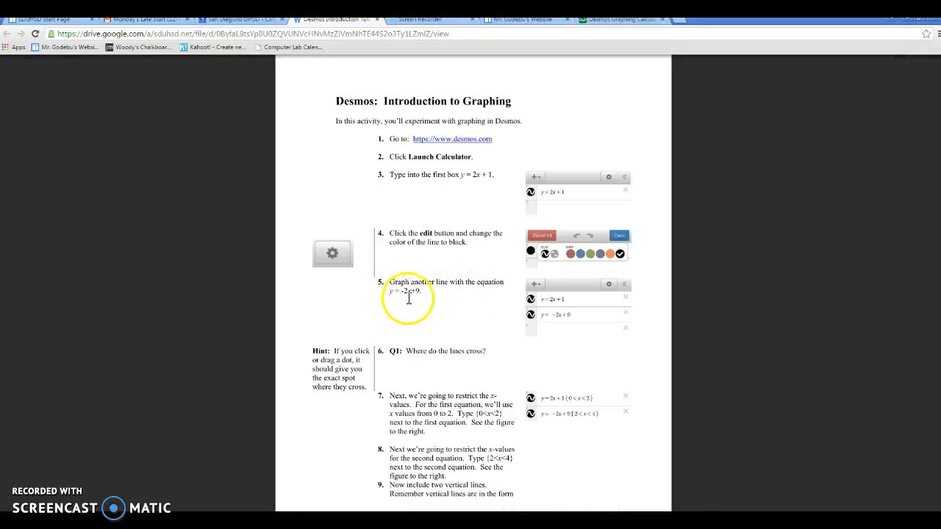
left_click(625, 20)
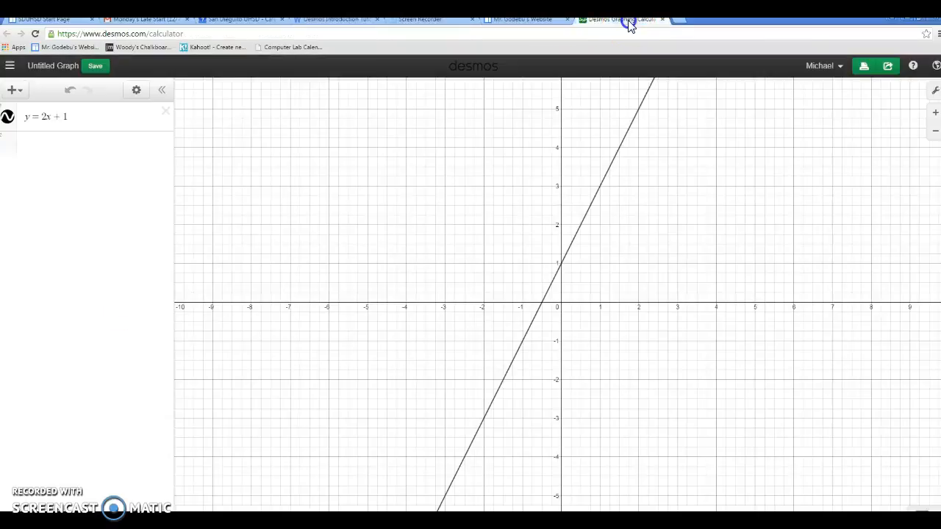
left_click(108, 145)
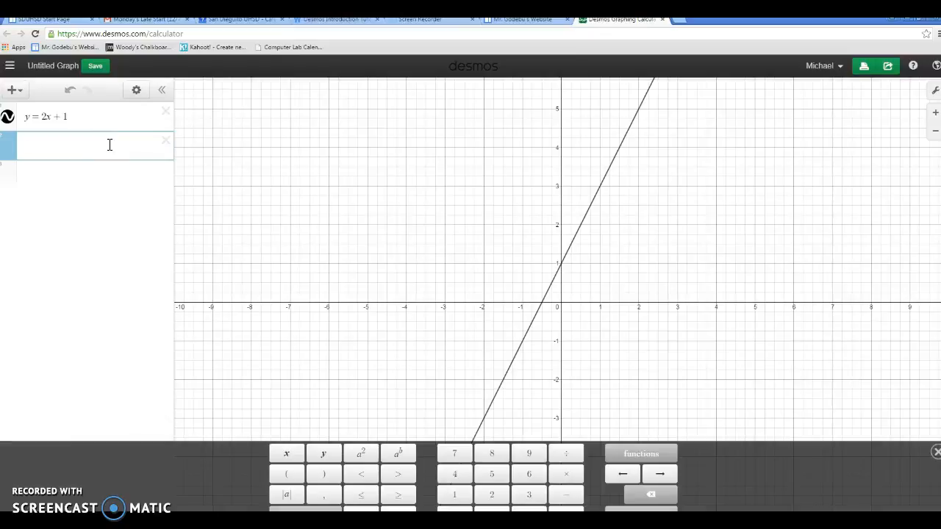
type("y=-2x+9")
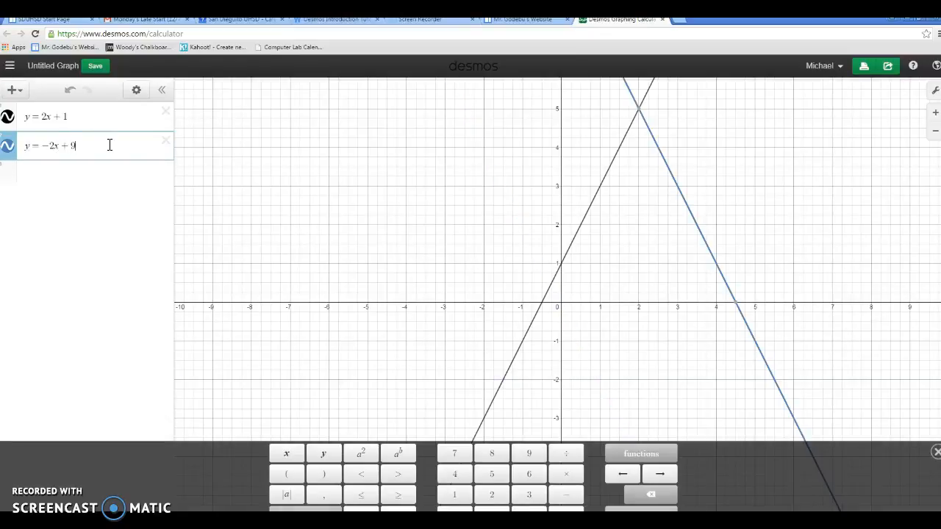
Examine where the two graphed lines cross, and read the tutorial's instructions on restricting x-values and adding vertical lines
left_click(335, 19)
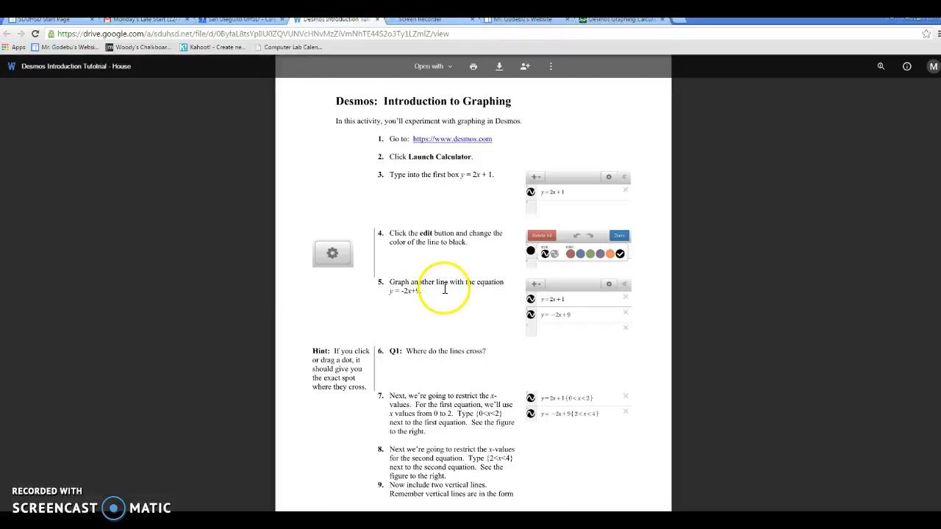
left_click(625, 19)
left_click(42, 193)
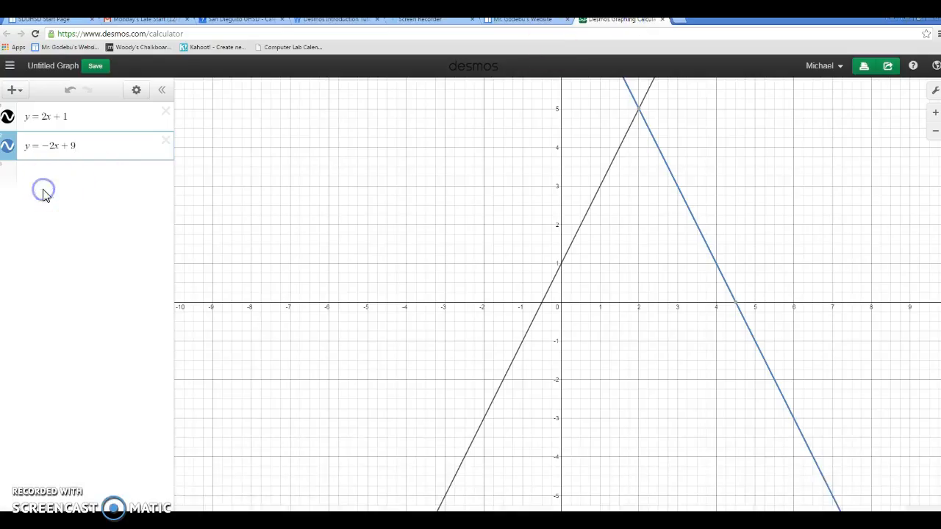
left_click_drag(635, 231, 639, 295)
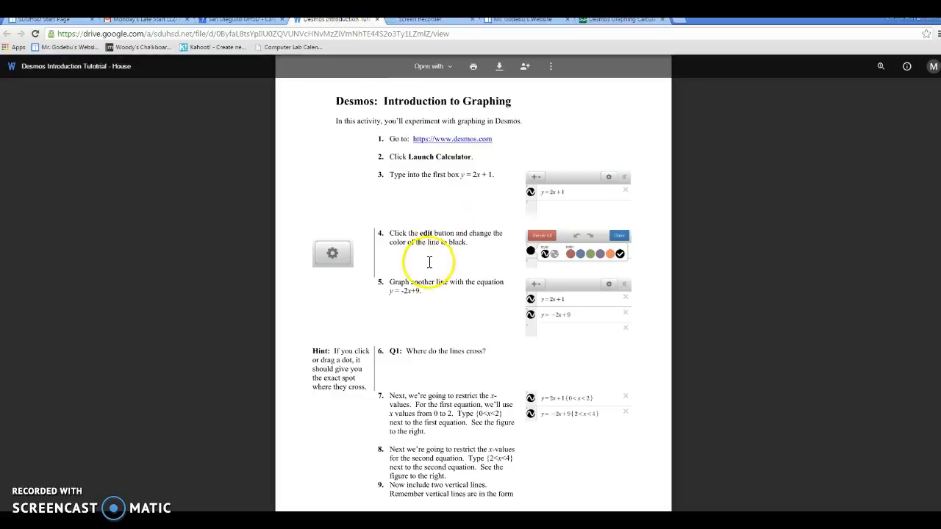
scroll(460, 347, "down", 1)
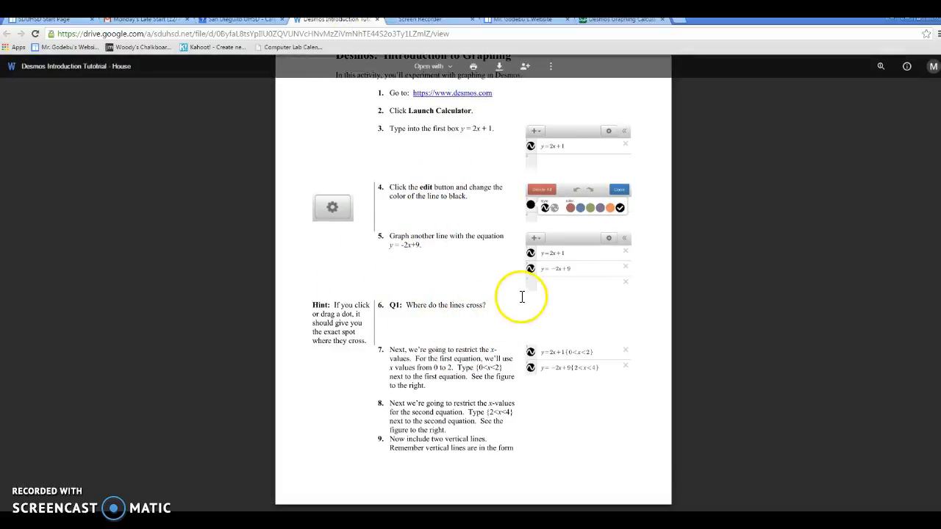
scroll(521, 296, "down", 1)
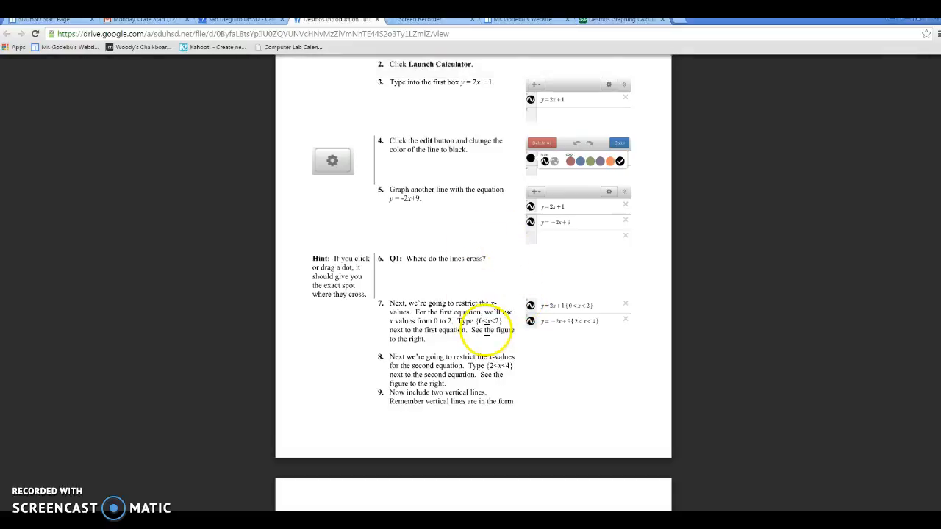
left_click(617, 20)
scroll(694, 178, "down", 5)
scroll(693, 179, "down", 5)
scroll(693, 178, "up", 5)
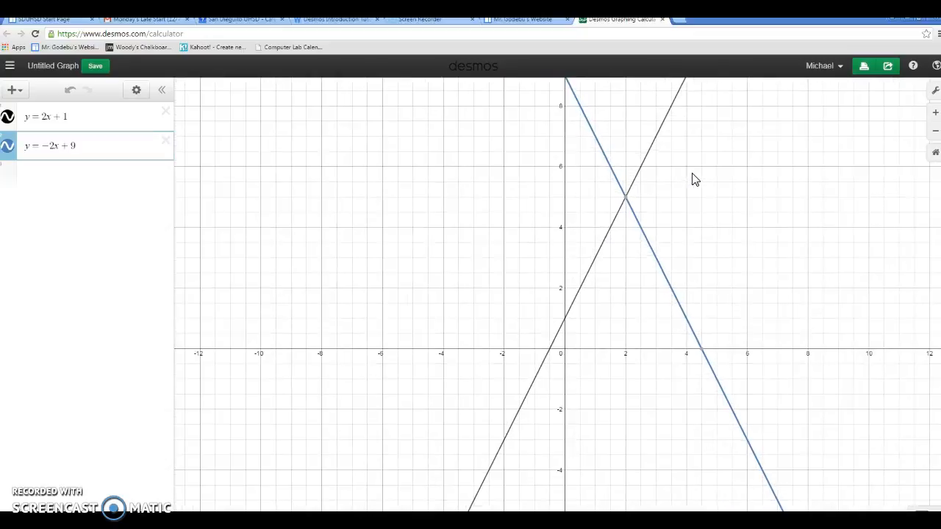
left_click(343, 22)
scroll(588, 360, "down", 5)
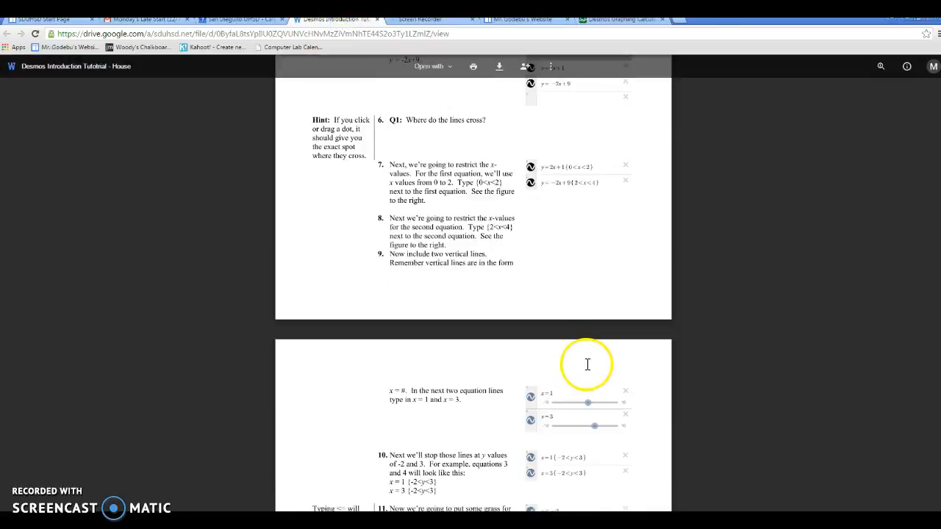
Read the rest of the House tutorial, covering x and y restrictions, vertical lines, green grass, and the closing challenge
scroll(536, 342, "down", 3)
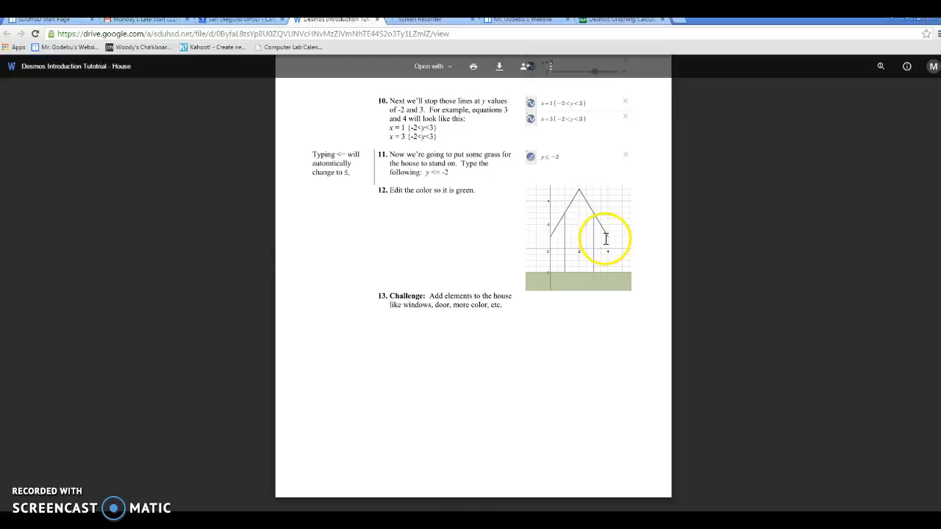
scroll(588, 247, "up", 5)
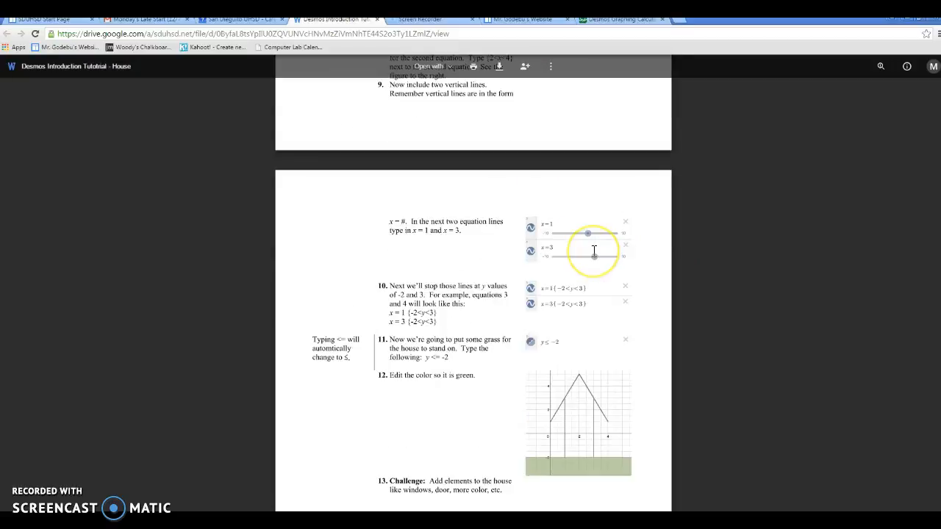
scroll(594, 252, "up", 3)
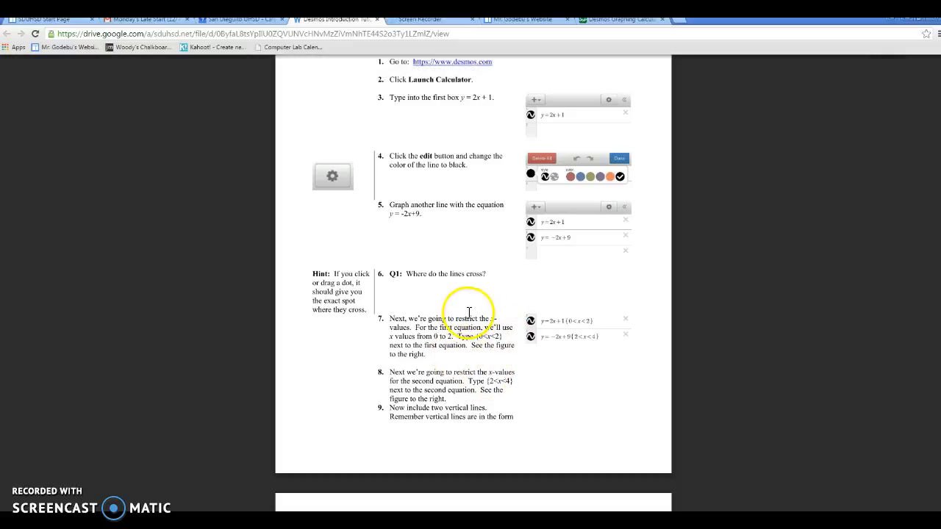
scroll(476, 336, "down", 5)
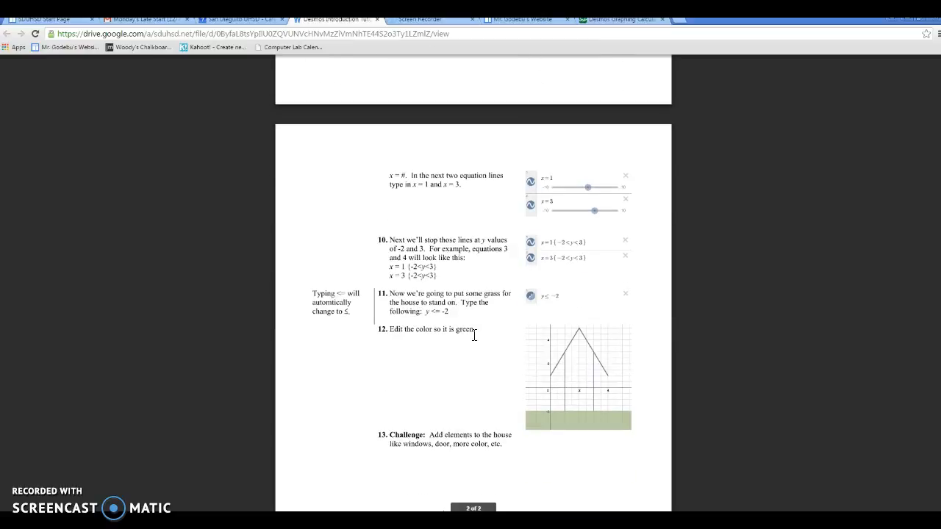
scroll(577, 368, "down", 1)
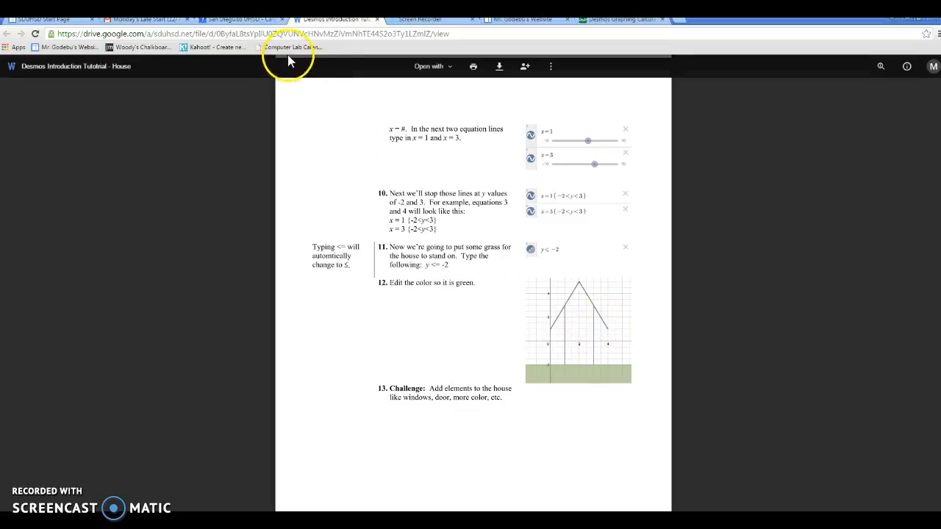
Open the 2015 Desmos Graphing Instructions and Rubric document and look over the project description and required graphs
left_click(239, 20)
left_click(135, 312)
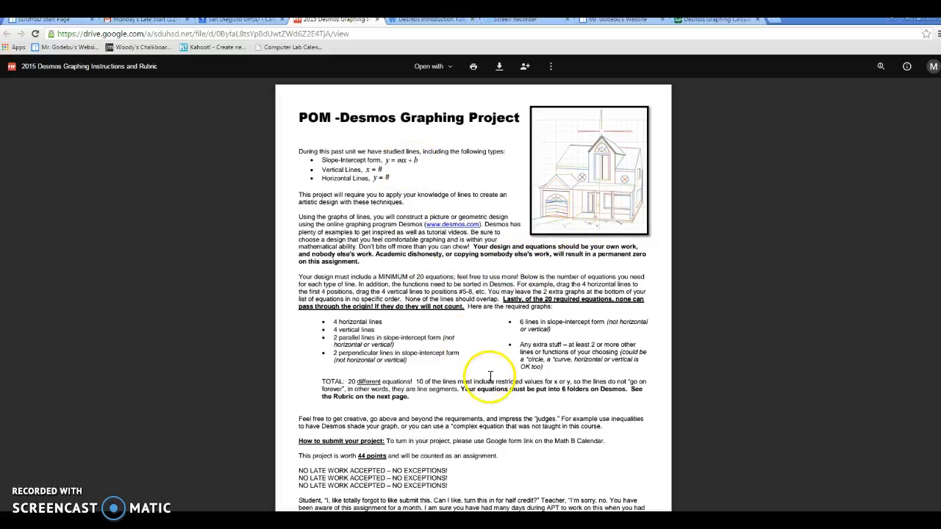
scroll(618, 355, "down", 1)
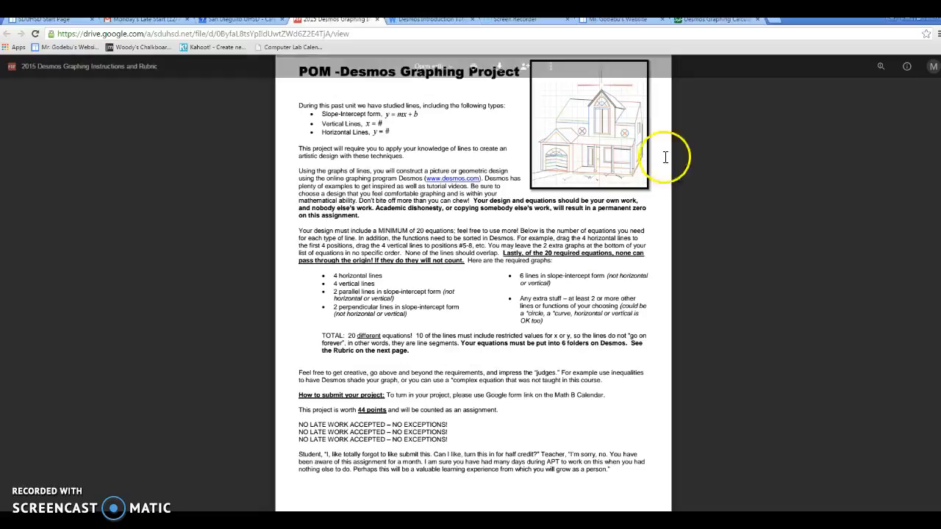
Switch back to the Desmos calculator and open the saved graph named Airplane
left_click(732, 21)
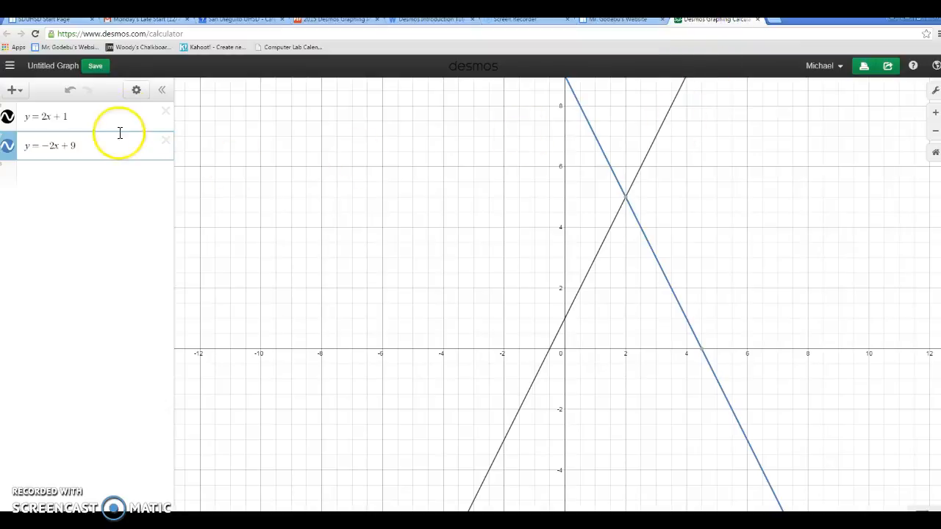
left_click(9, 66)
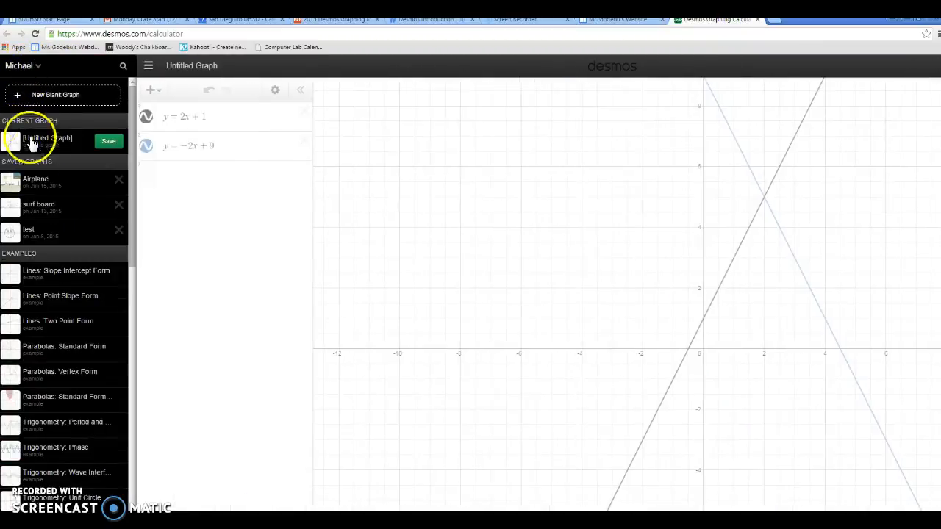
left_click(44, 180)
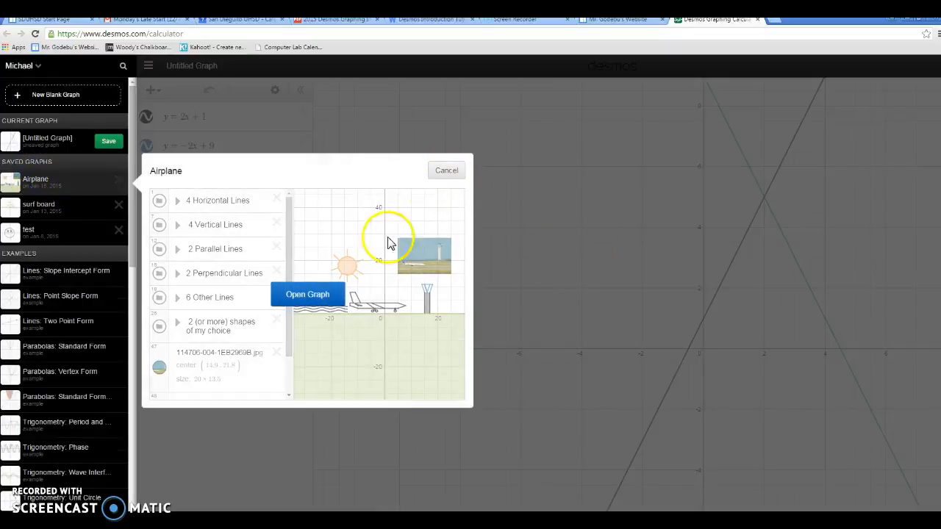
left_click(319, 294)
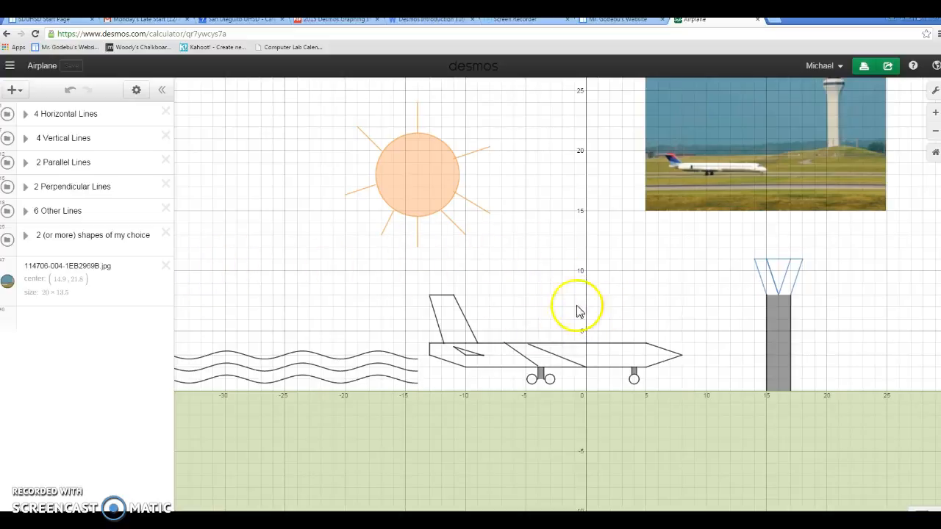
Expand all six equation folders in the Airplane graph, from 4 Horizontal Lines to 2 (or more) shapes of my choice, and examine their equations
left_click(26, 115)
left_click(28, 288)
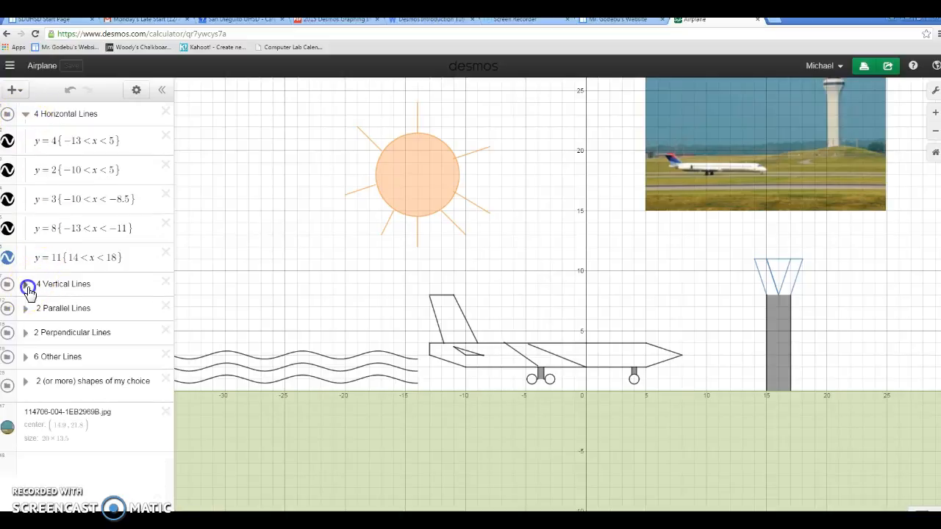
scroll(120, 263, "down", 2)
left_click(25, 331)
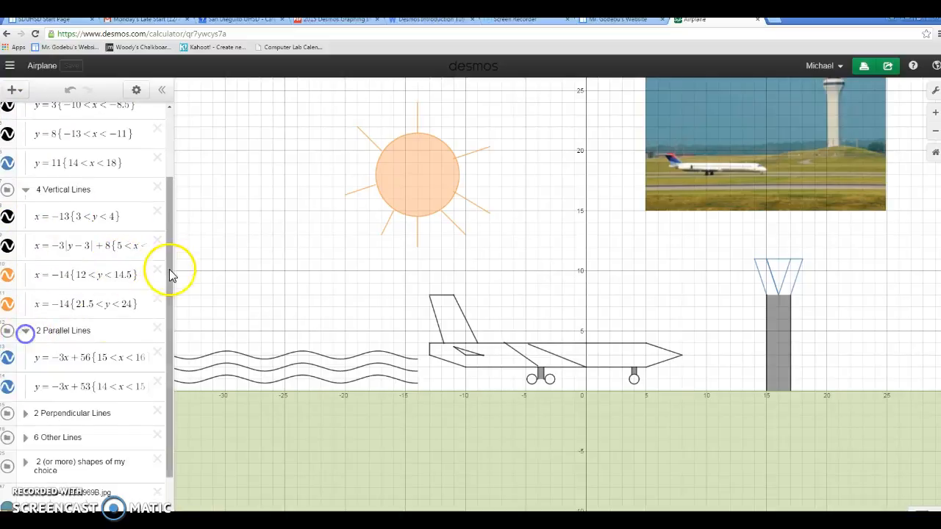
scroll(140, 290, "down", 1)
left_click(25, 354)
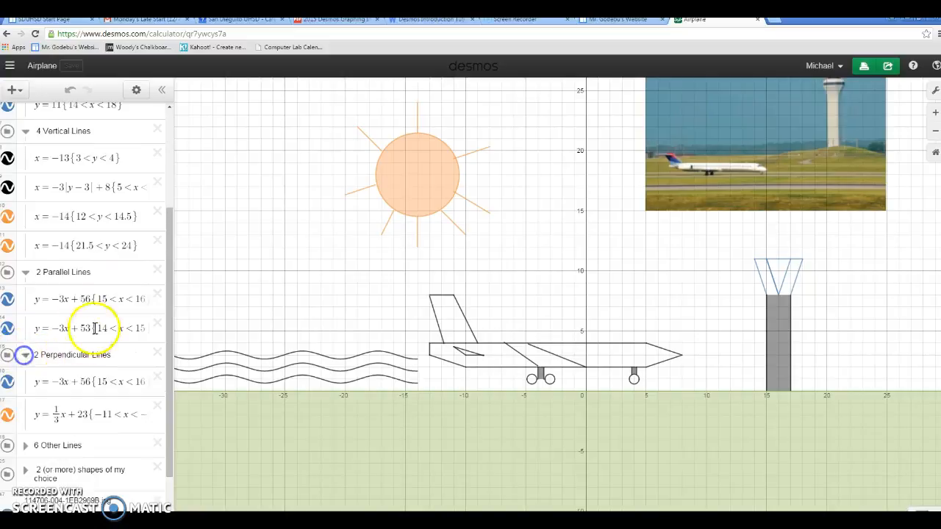
scroll(95, 328, "down", 1)
left_click(25, 379)
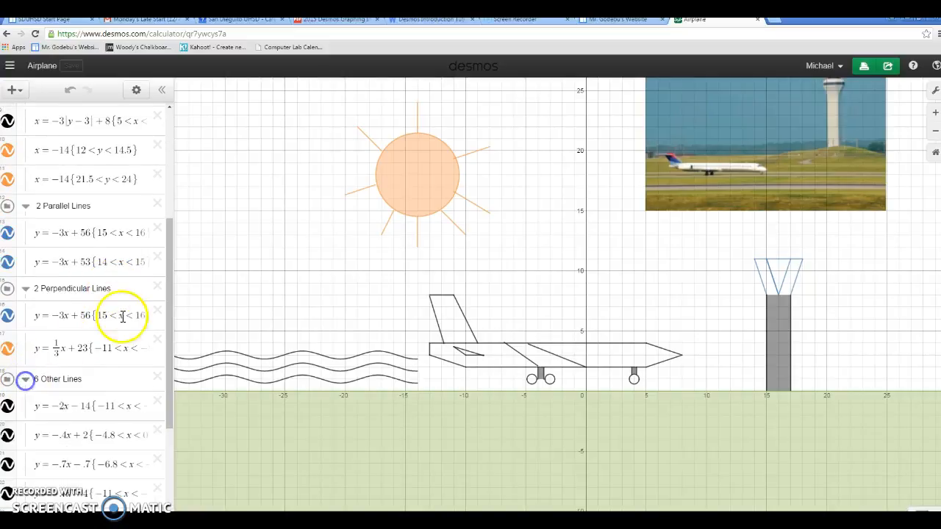
scroll(122, 316, "down", 3)
left_click(25, 404)
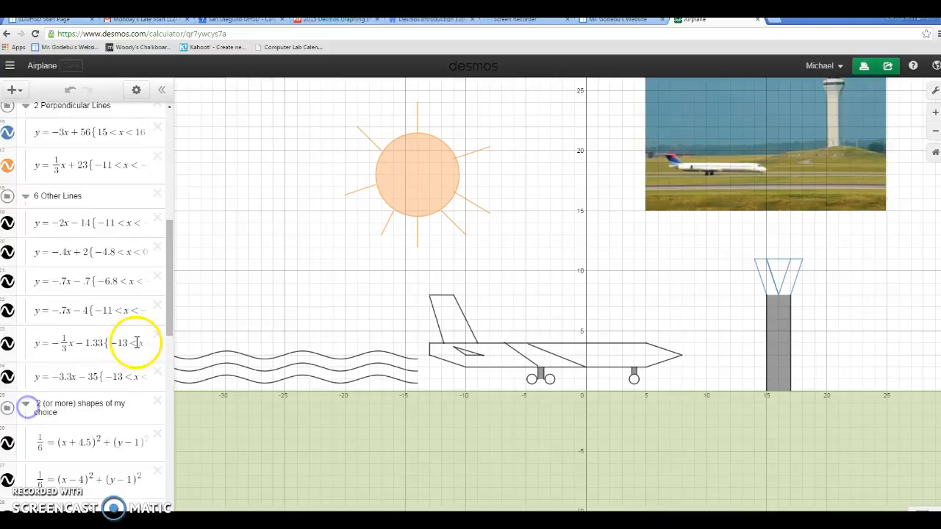
scroll(136, 343, "down", 10)
scroll(109, 339, "up", 12)
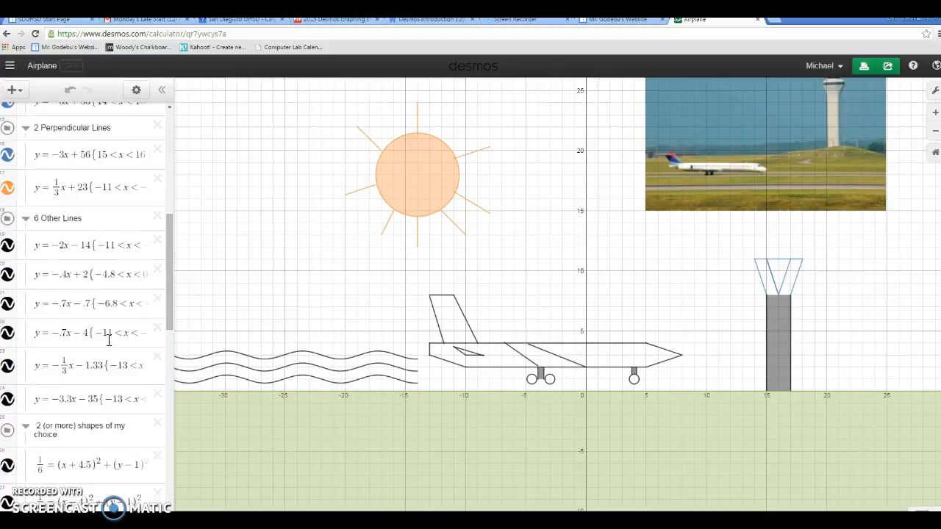
scroll(109, 340, "up", 5)
left_click(101, 229)
left_click(143, 135)
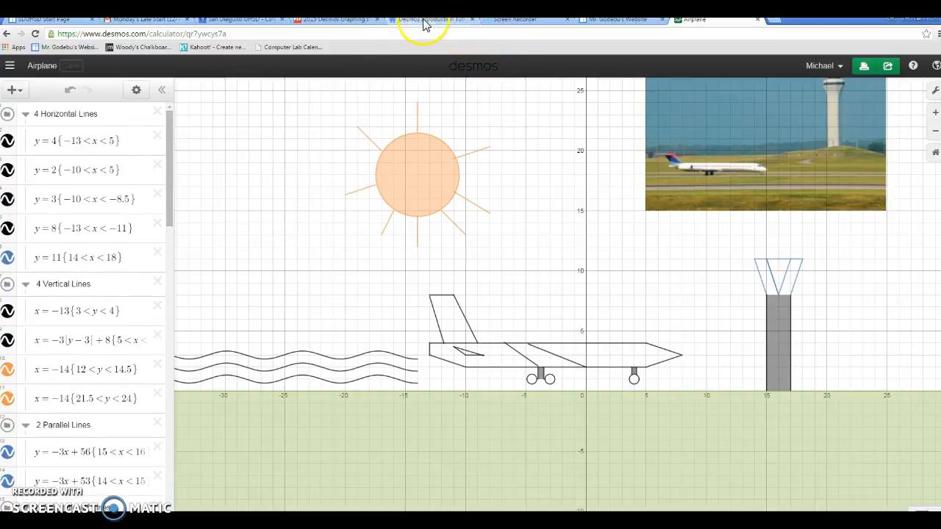
Return to the Desmos Graphing Instructions document and read the equation requirements, submission instructions, and late-work policy
left_click(344, 19)
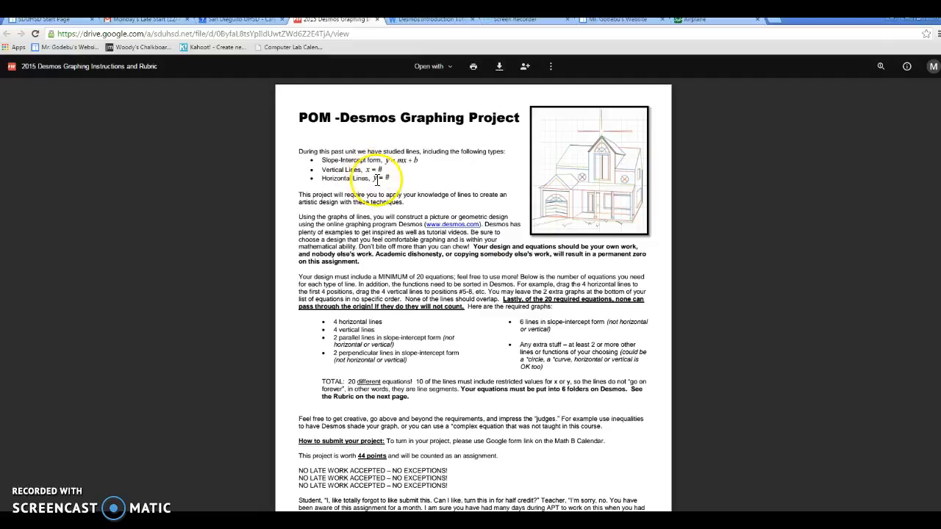
scroll(401, 221, "down", 2)
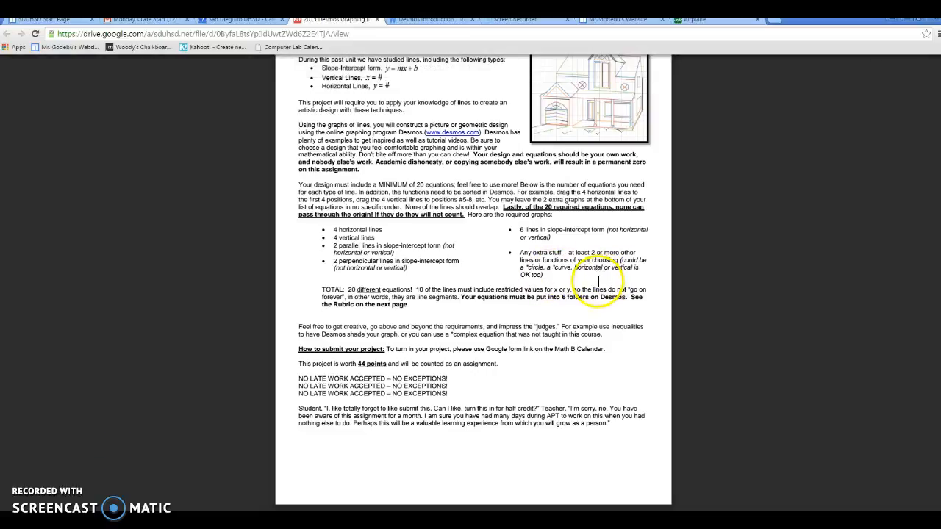
scroll(434, 305, "down", 1)
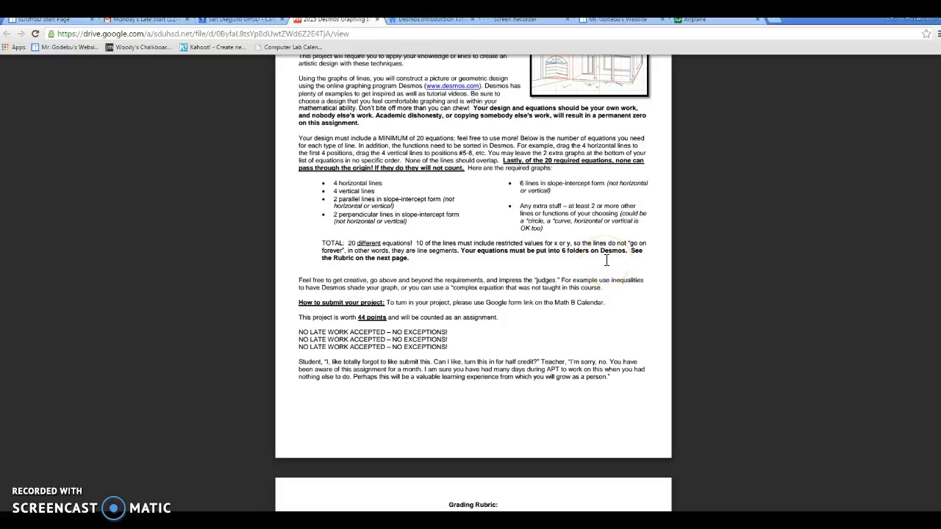
scroll(607, 259, "down", 1)
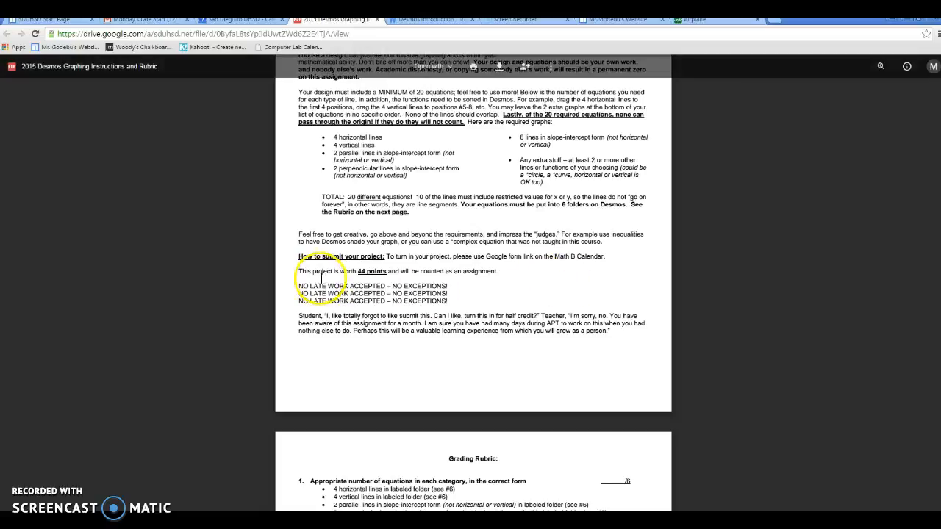
scroll(463, 283, "down", 1)
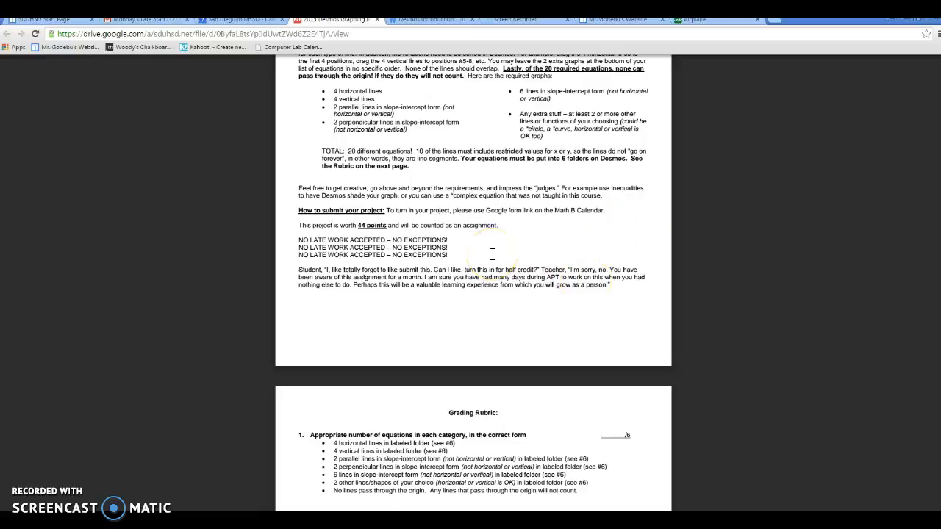
scroll(492, 252, "down", 1)
scroll(492, 252, "up", 3)
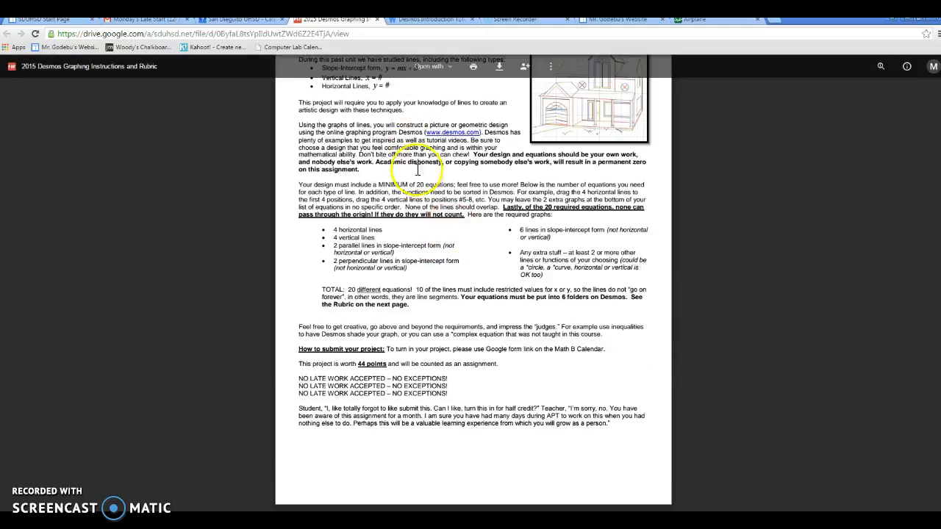
Read the Grading Rubric on the second page, from the equation categories through the folder labels and point totals
scroll(493, 398, "down", 1)
scroll(493, 398, "down", 4)
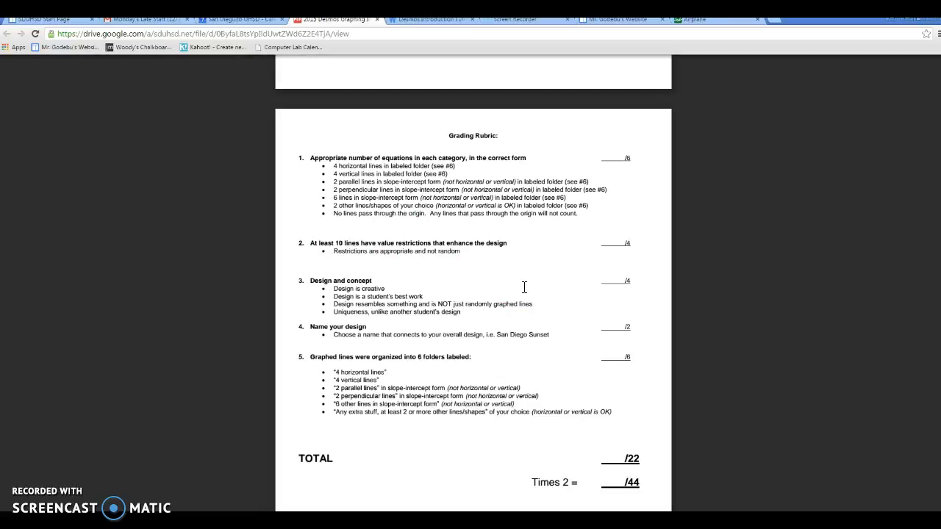
scroll(416, 297, "down", 1)
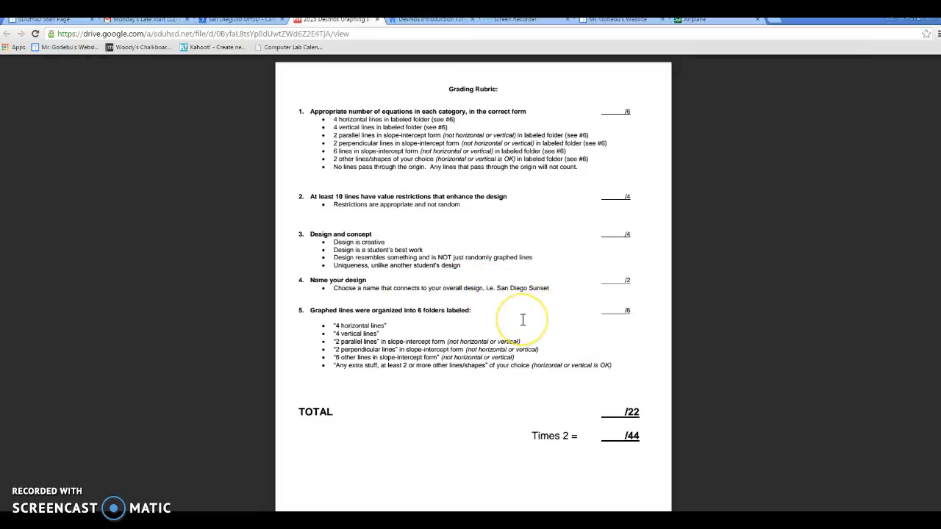
scroll(522, 319, "down", 1)
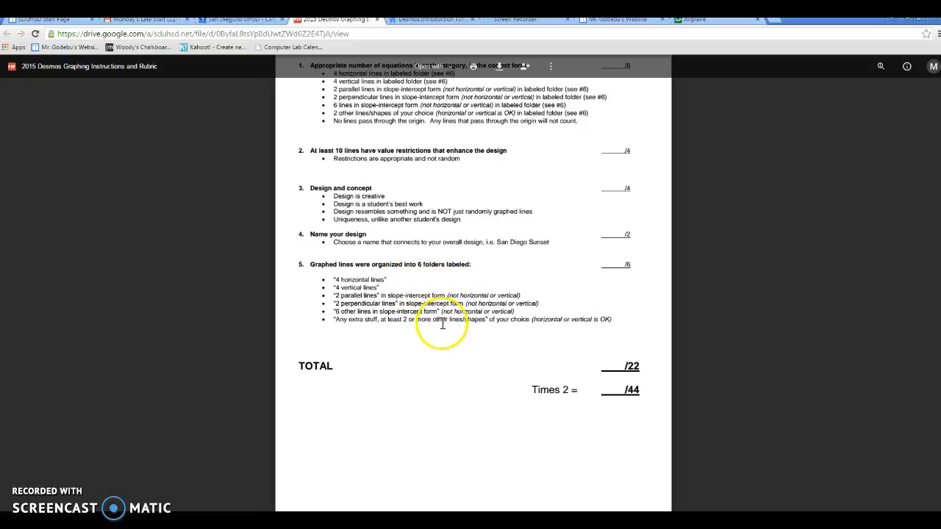
scroll(612, 182, "up", 2)
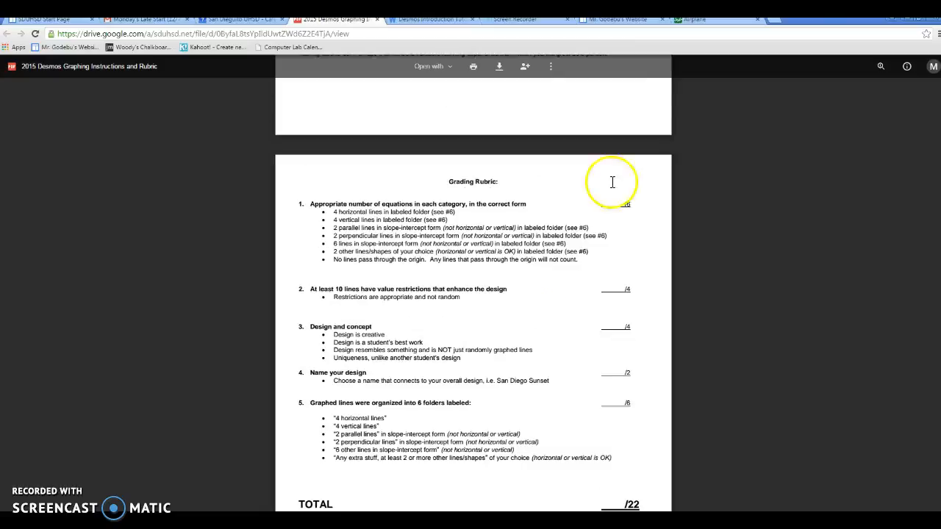
In a new blank Desmos graph, plot the horizontal line y = 2 and slide its value to 0.7
left_click(712, 21)
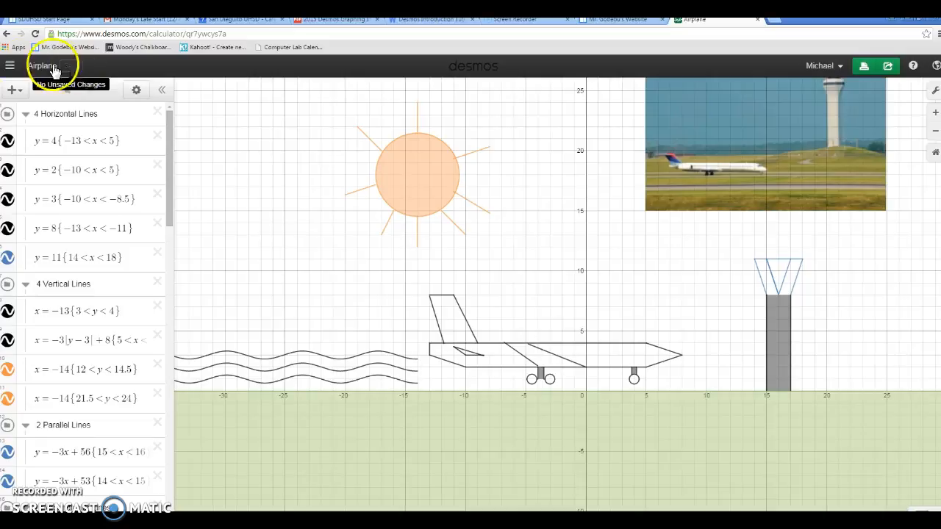
left_click(9, 66)
left_click(31, 92)
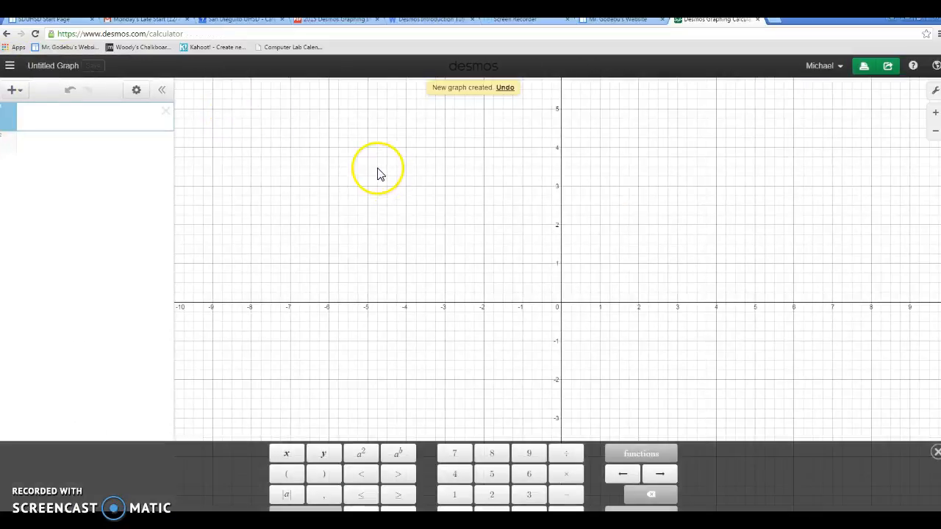
type("y = 2")
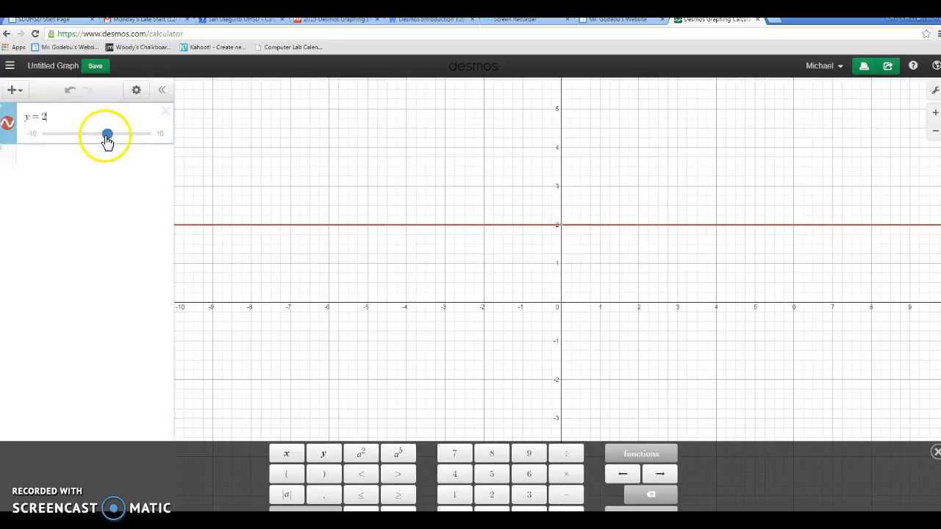
mouse_move(107, 140)
left_mouse_down()
mouse_move(88, 143)
mouse_move(119, 142)
mouse_move(102, 142)
left_mouse_up()
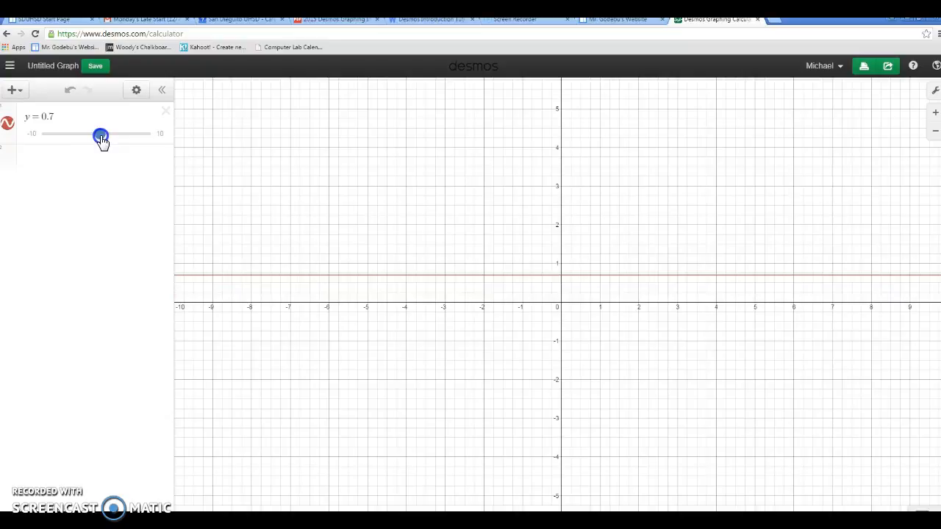
Graph y = mx + b with sliders for all its parameters, and adjust them to m = -0.6 and b = 1.9
left_click(110, 157)
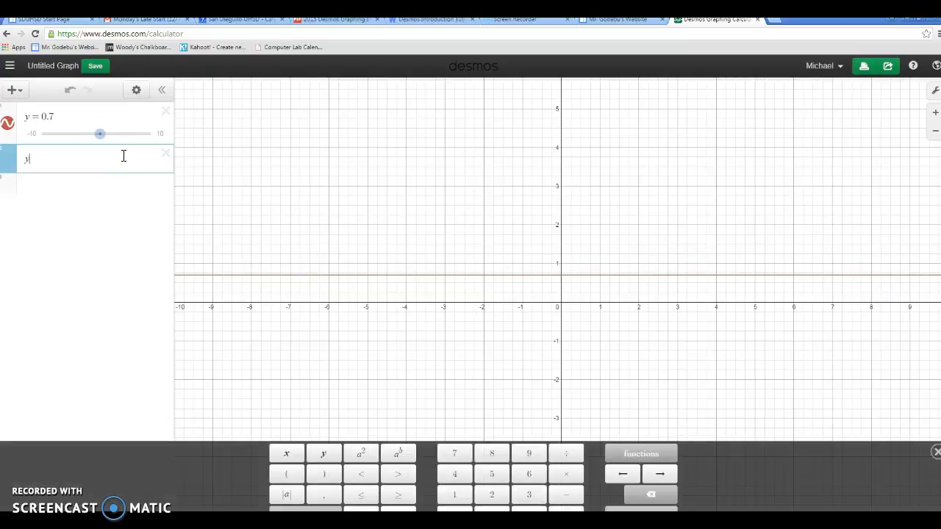
type("x + b")
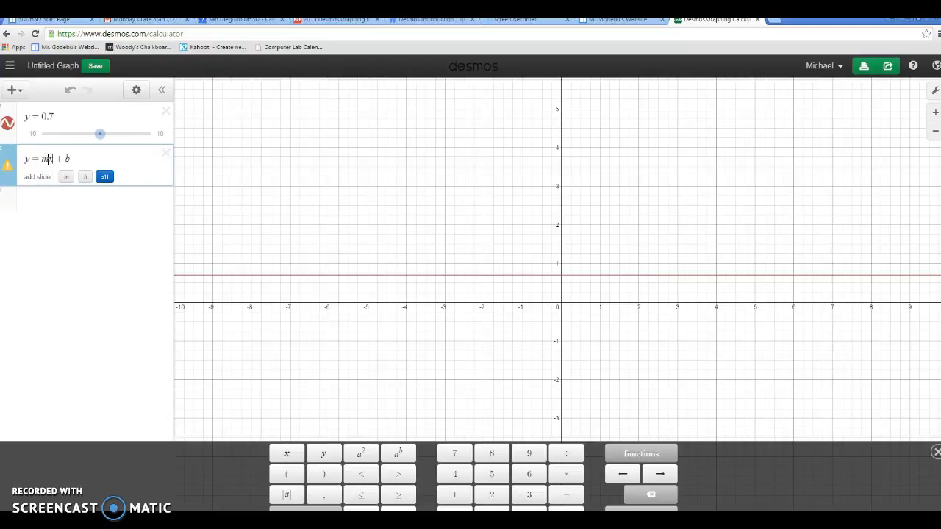
left_click(107, 179)
left_click_drag(102, 205, 108, 256)
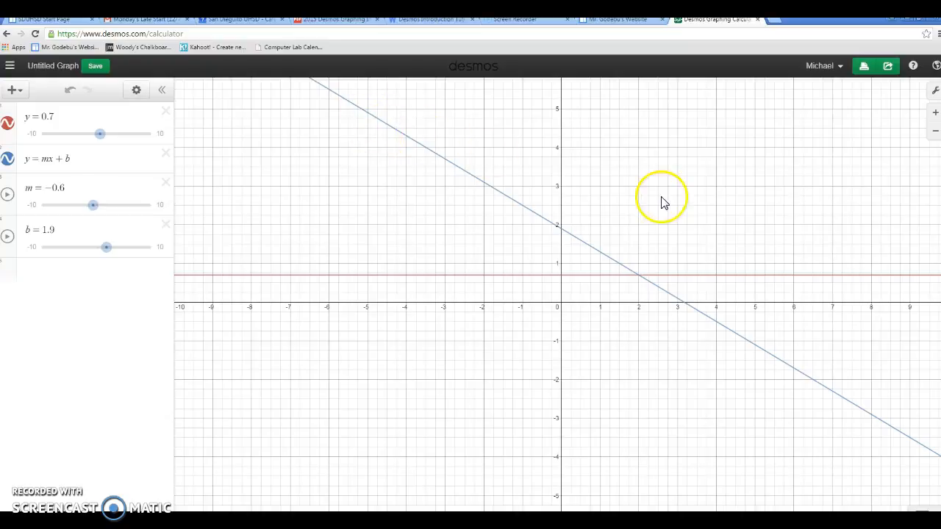
Graph the fixed line y = -.6x + 1.9 as a separate expression below the sliders
left_click(95, 278)
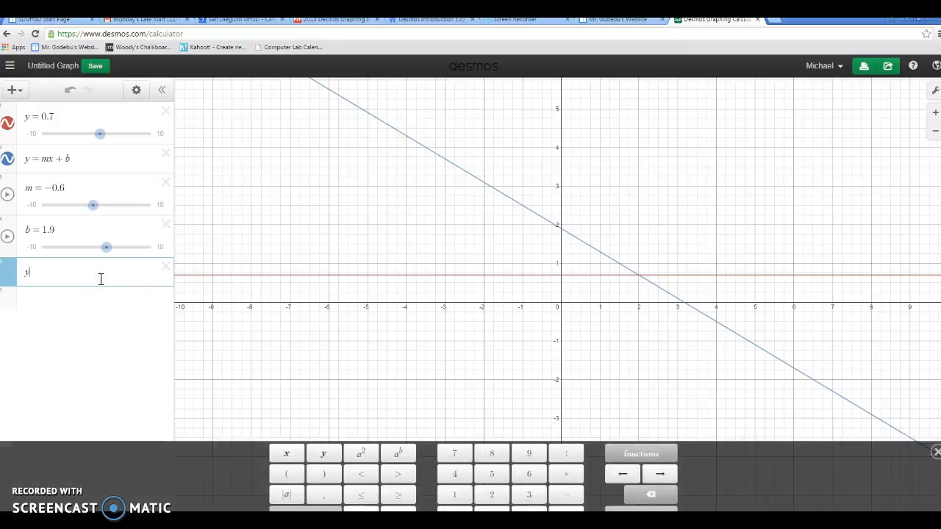
type("y=-.6")
type("+ ")
type("1.9")
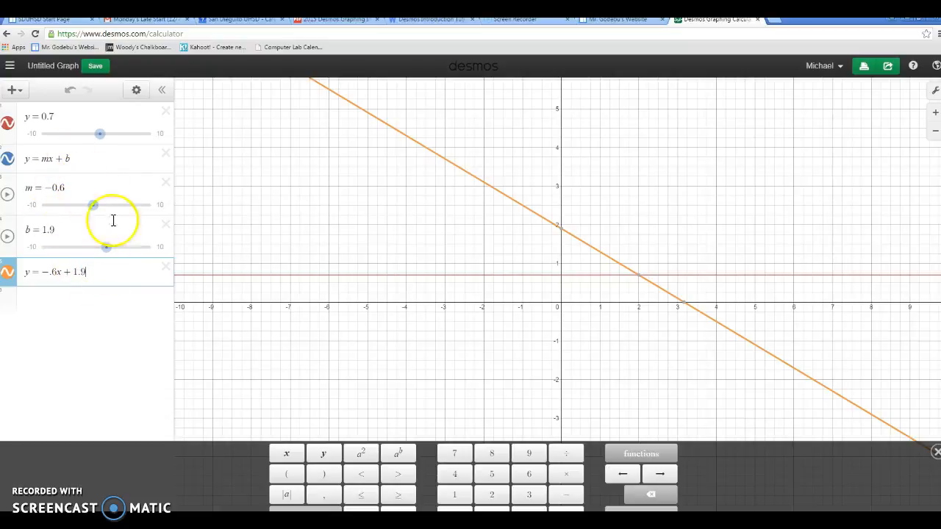
Adjust the sliders of the y = mx + b line to m = 0.9 and b = 1.9
left_click_drag(93, 205, 77, 206)
mouse_move(104, 247)
left_mouse_down()
mouse_move(40, 244)
mouse_move(107, 237)
left_mouse_up()
left_click_drag(75, 205, 102, 213)
Graph the parabola y = x² in a new expression below the fixed line
left_click(78, 314)
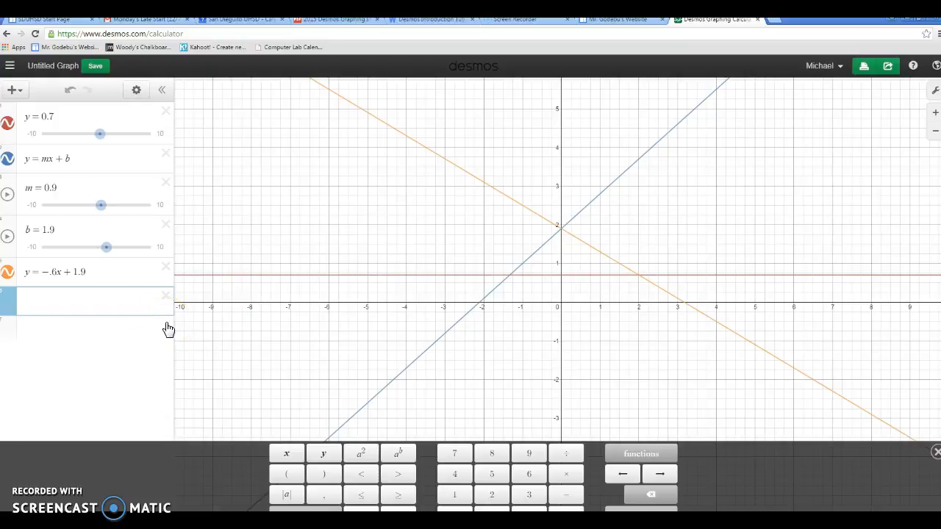
type("x")
key("BackSpace")
type("x")
left_click(216, 340)
left_click(428, 461)
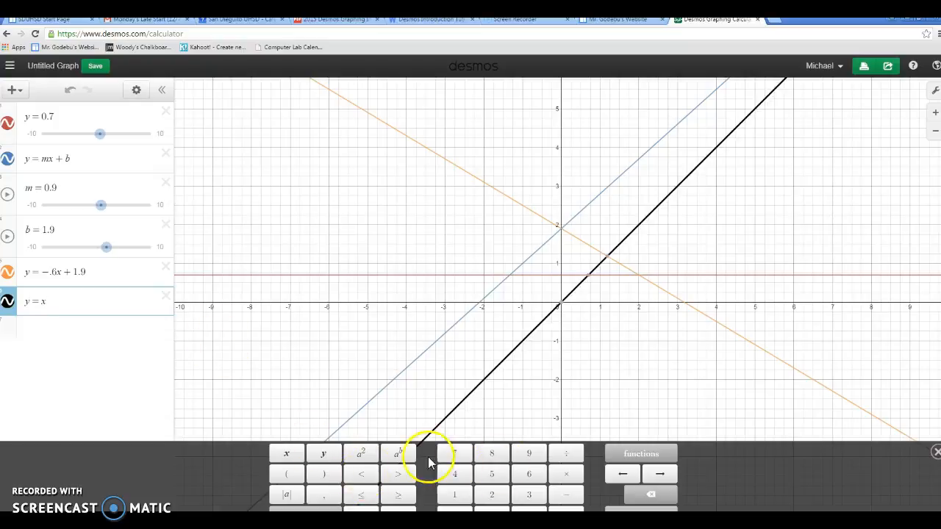
left_click(361, 454)
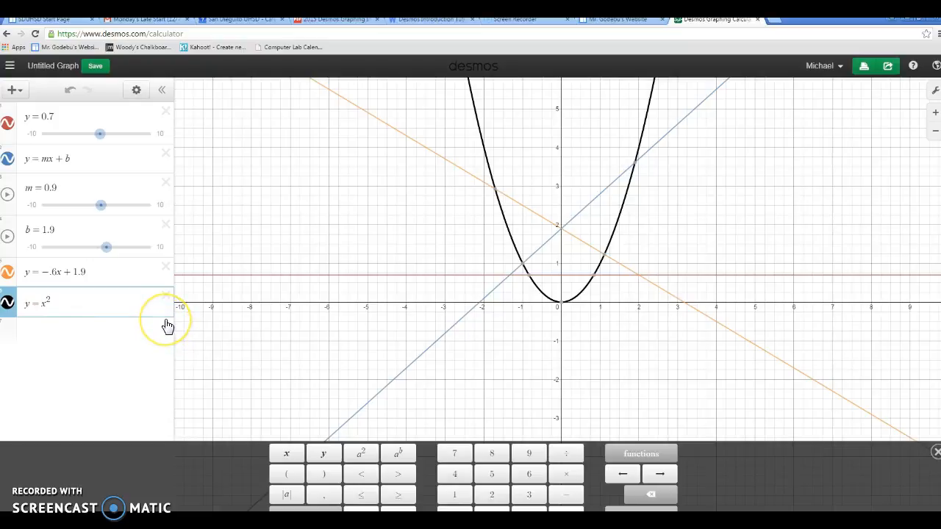
left_click(125, 331)
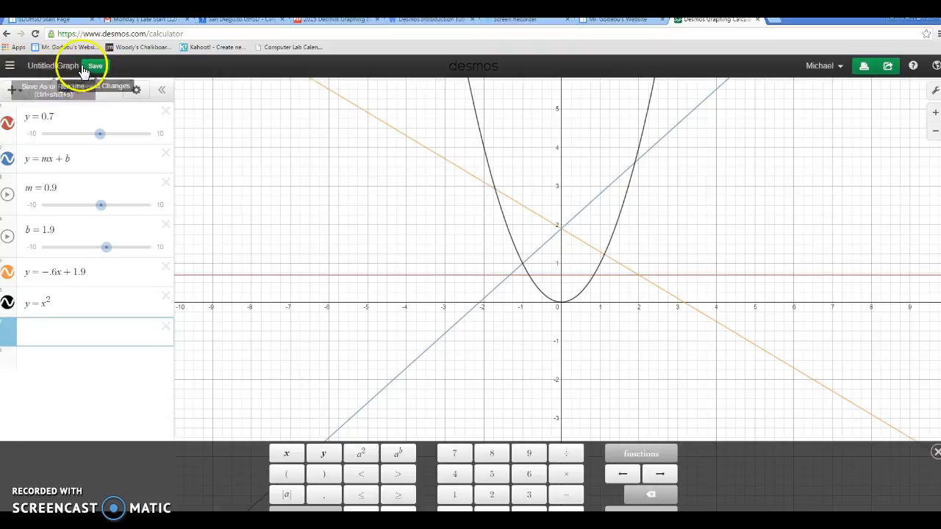
Save the untitled graph with the title "draft"
left_click(44, 65)
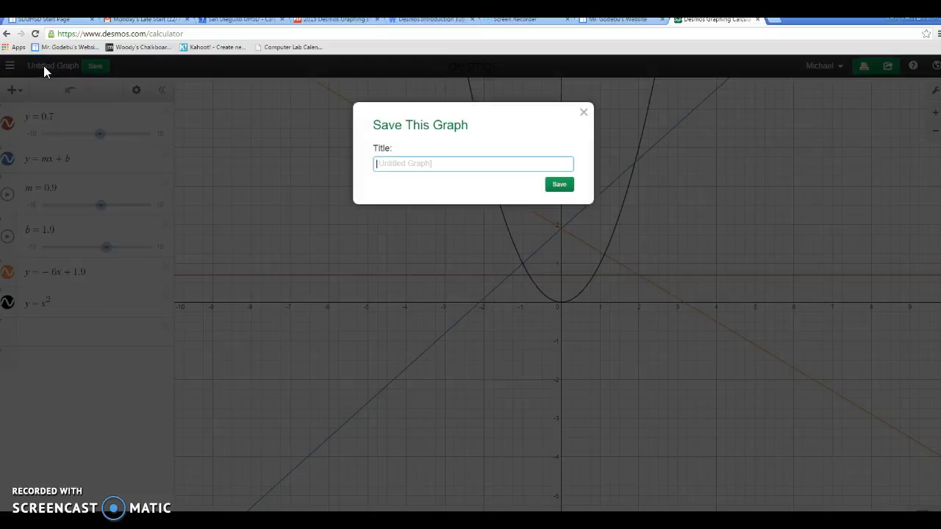
type("draft")
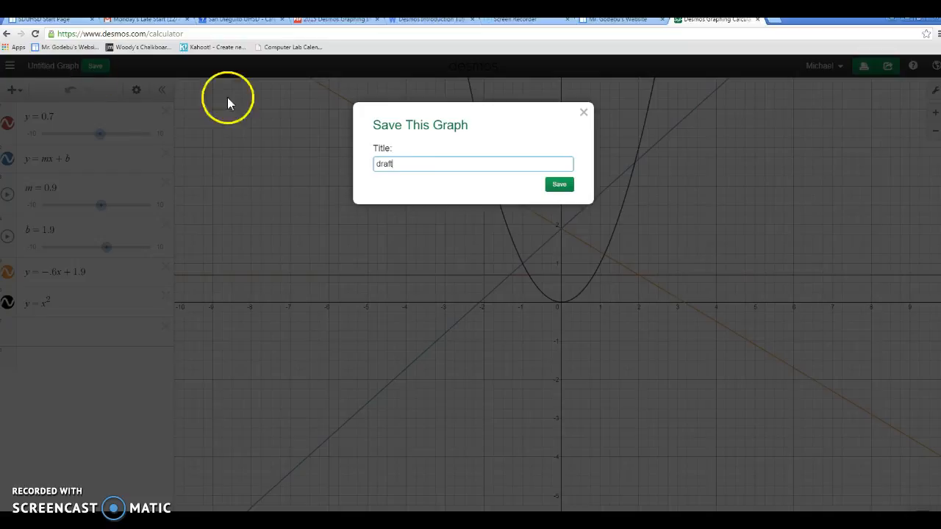
left_click(556, 184)
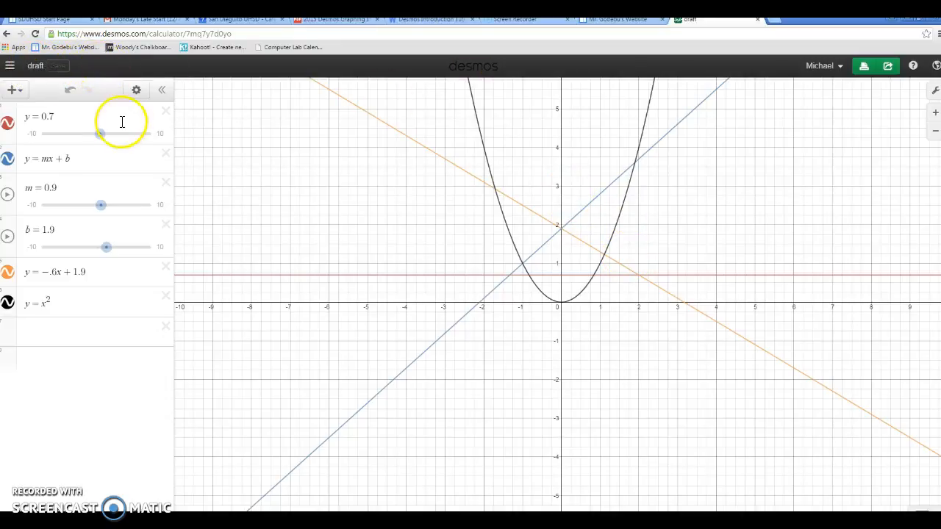
Open the saved Airplane graph from the account's list of saved graphs
left_click(9, 64)
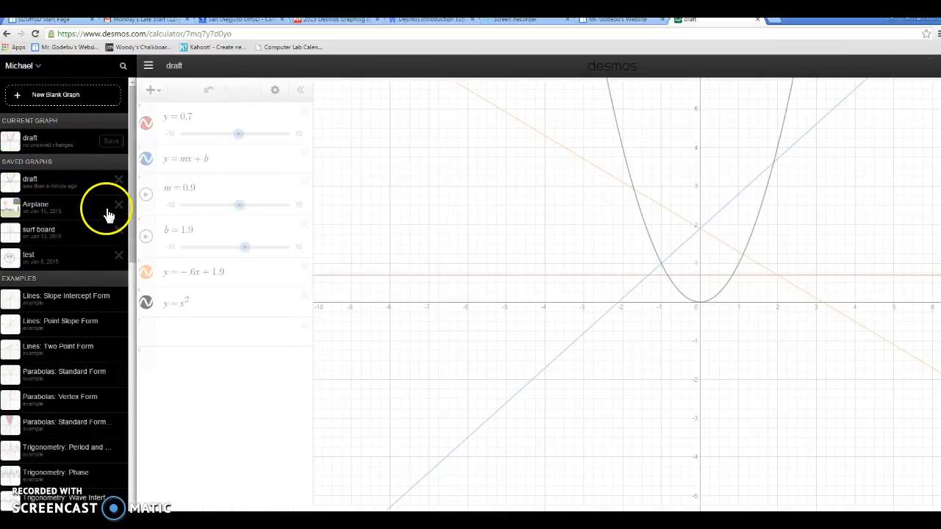
left_click(38, 210)
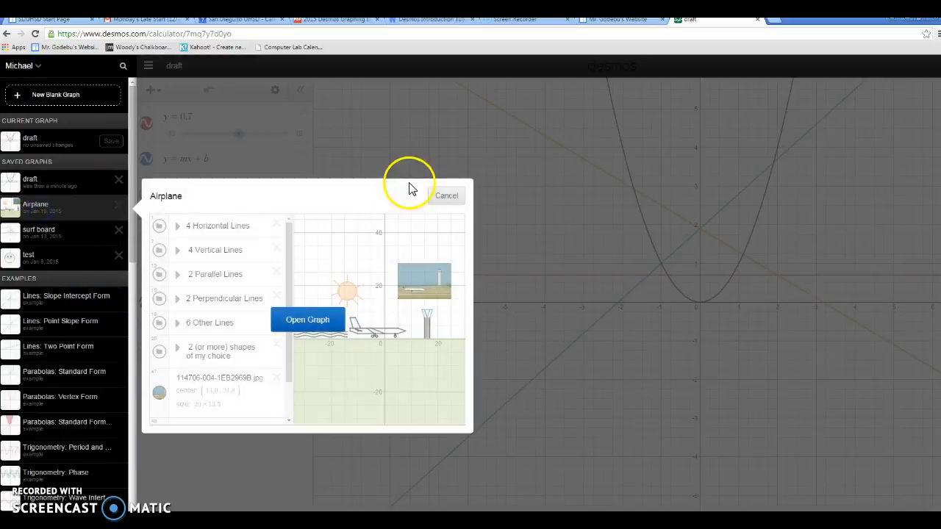
left_click(324, 322)
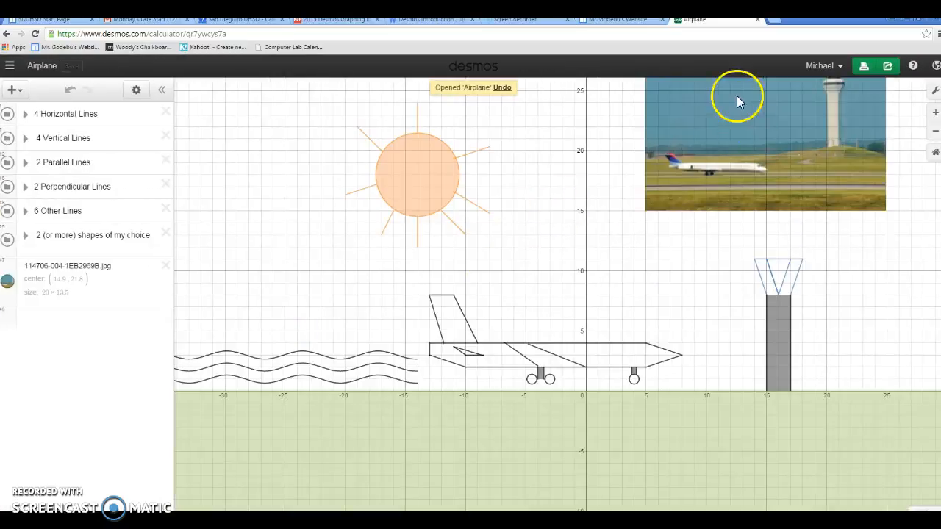